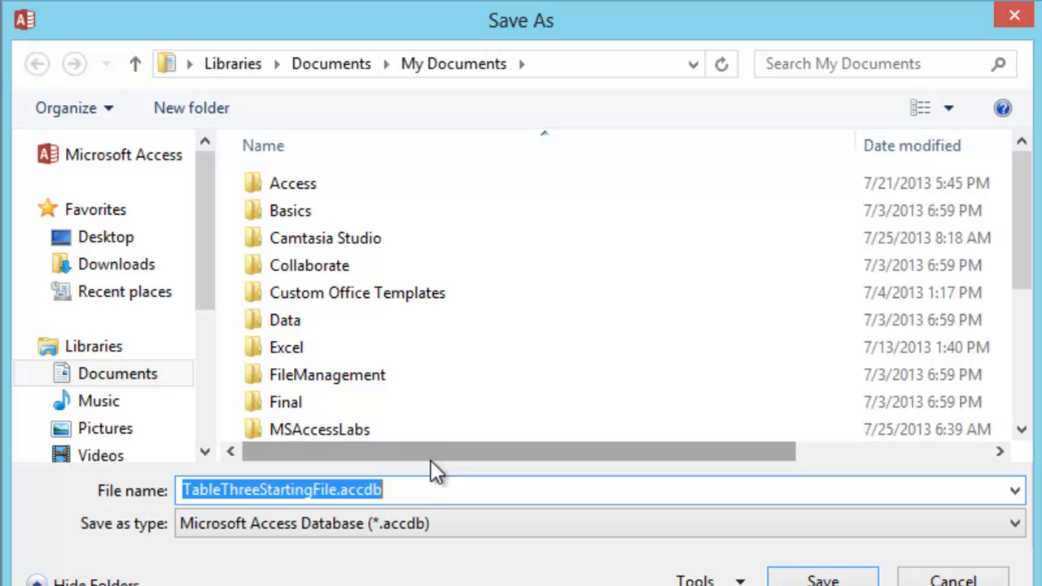
Change the file name of the database copy to TableThree.accdb
click(339, 492)
key(BackSpace)
key(BackSpace)
key(BackSpace)
key(BackSpace)
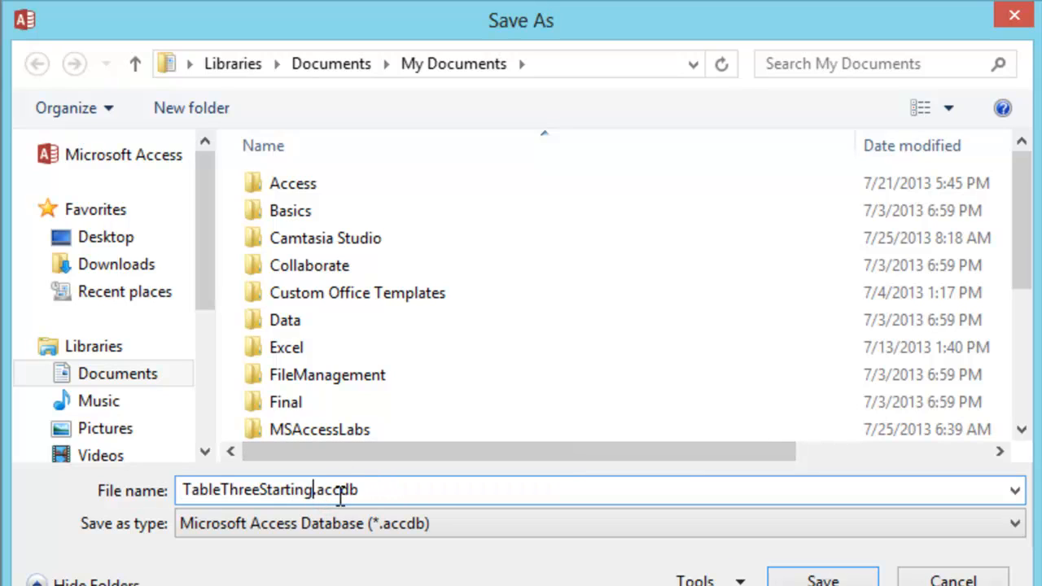
key(BackSpace)
key(BackSpace)
key(BackSpace)
key(BackSpace)
key(BackSpace)
key(BackSpace)
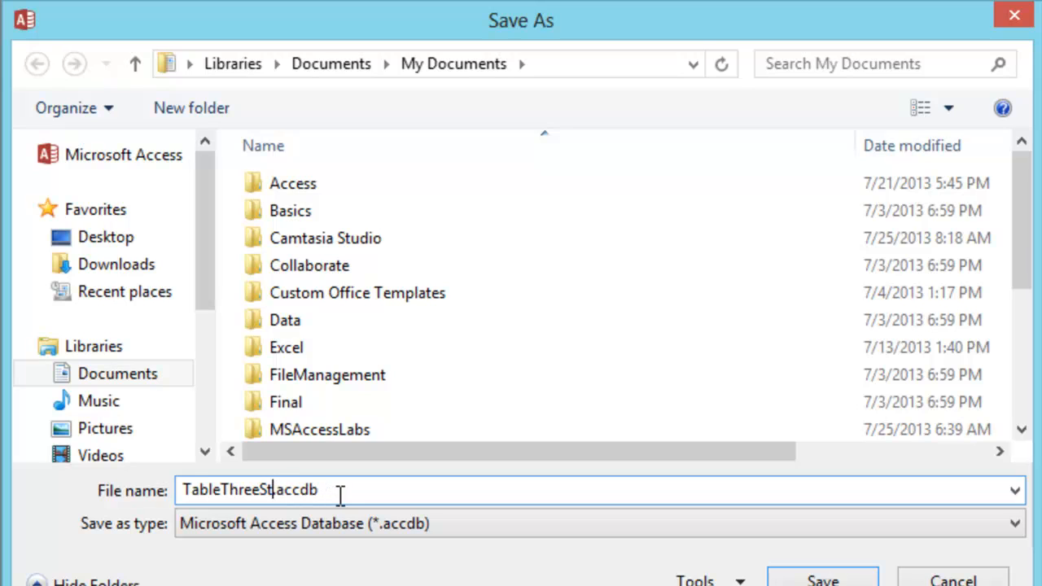
key(BackSpace)
key(BackSpace)
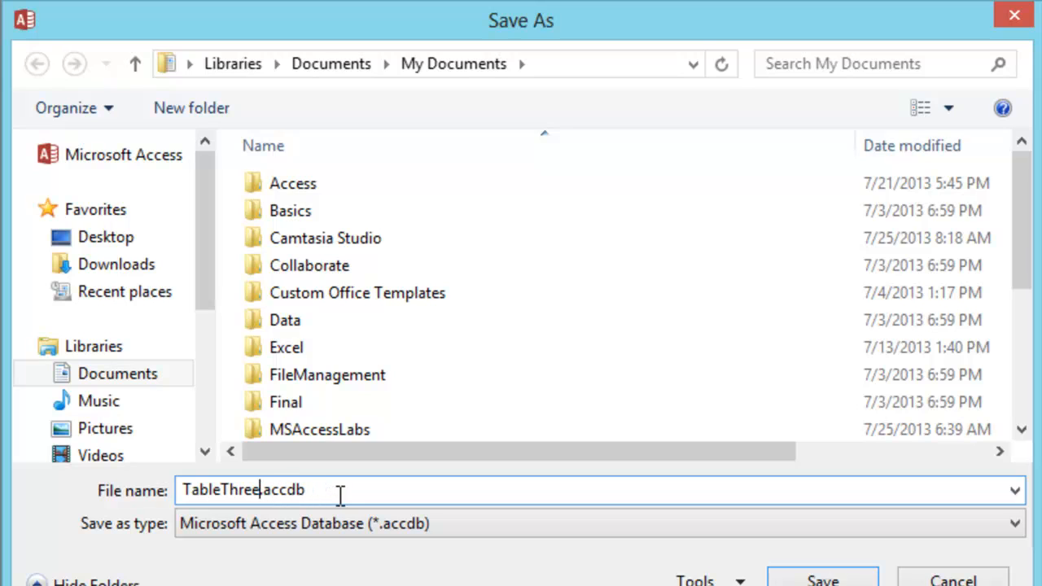
Save the database copy in the Solutions folder inside MSAccessLabs
double_click(358, 428)
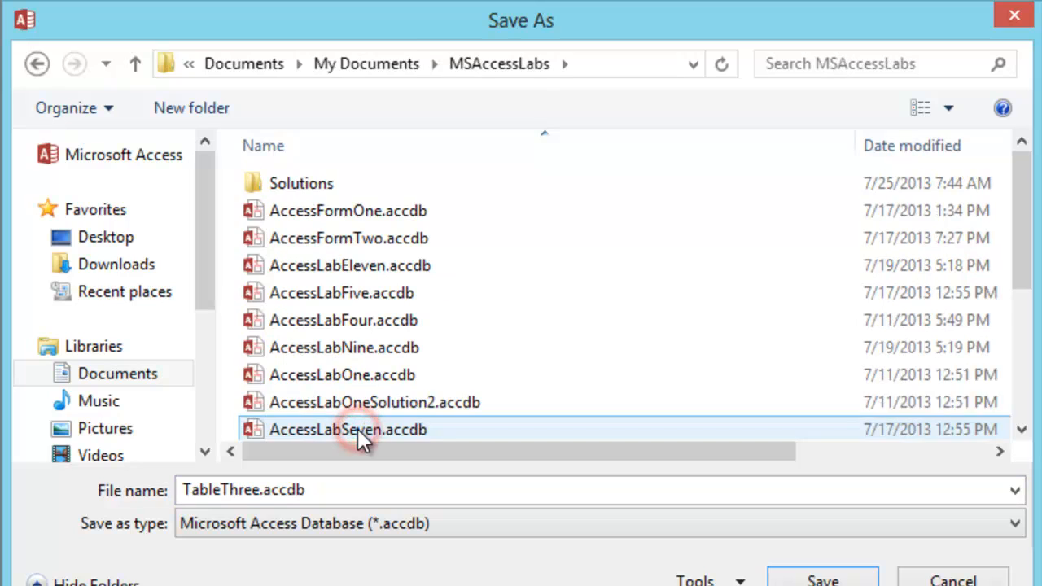
double_click(322, 192)
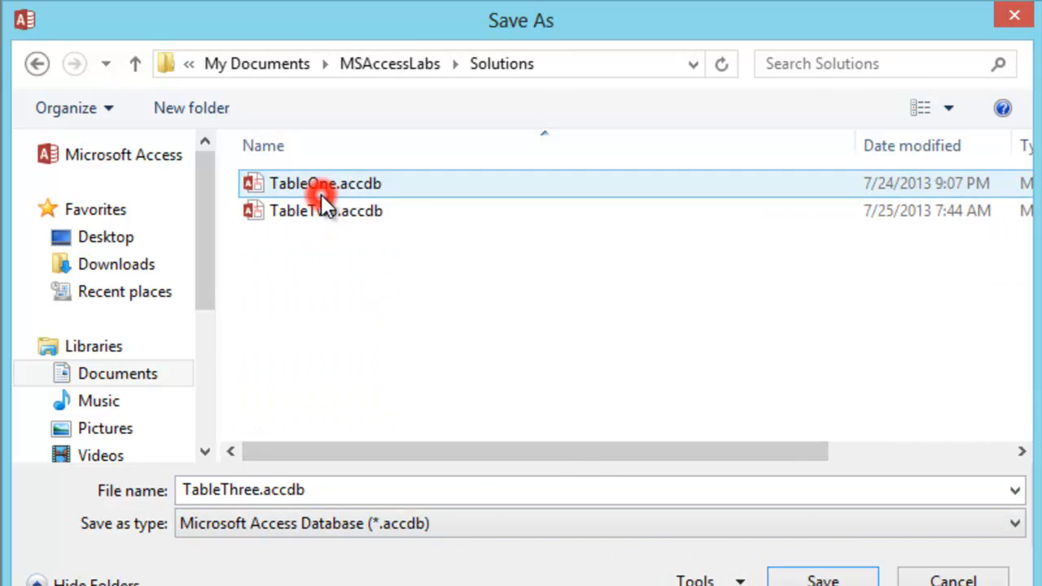
click(822, 579)
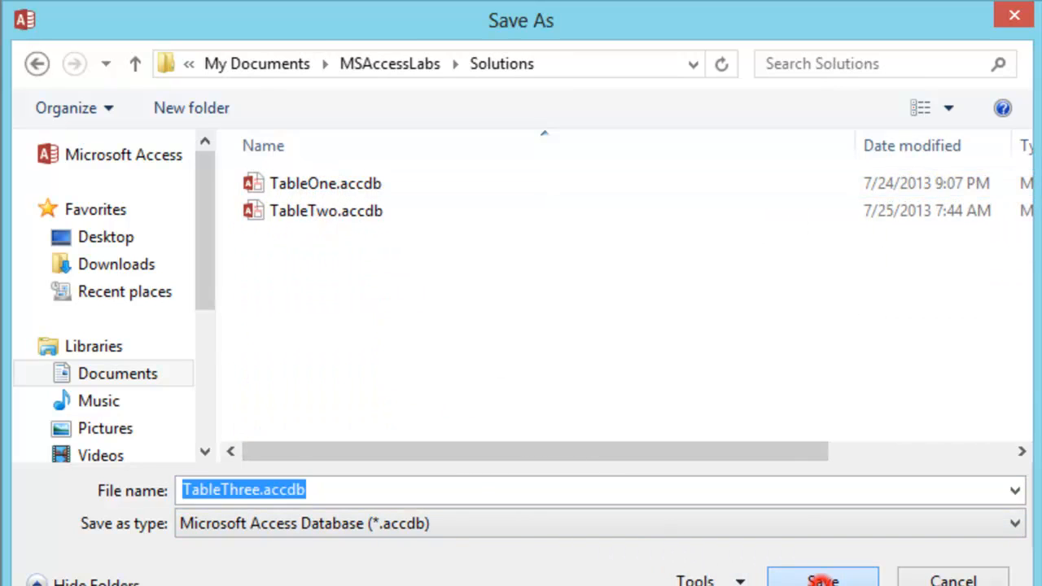
click(728, 219)
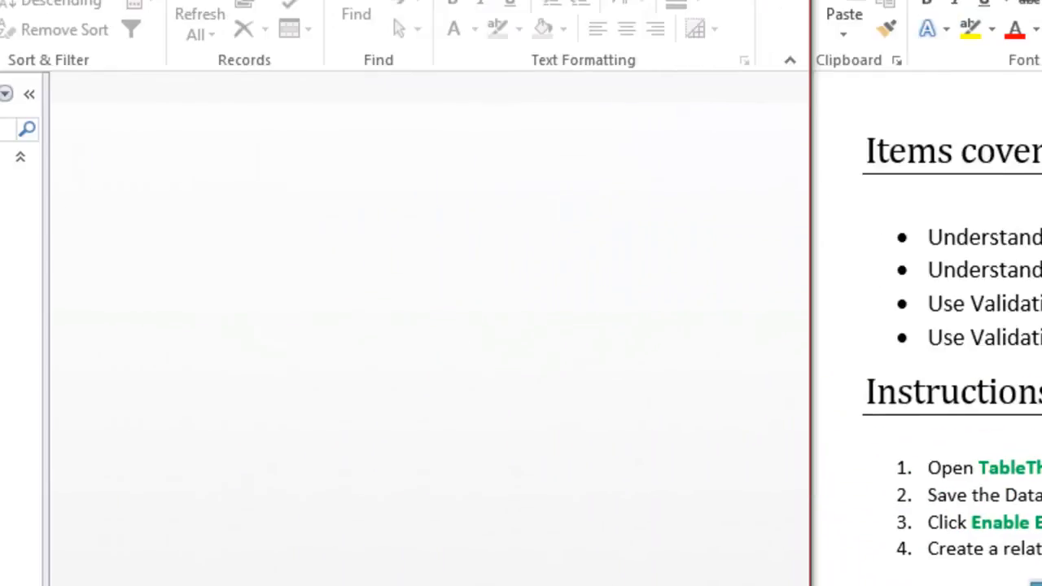
Add the tblOrder table to the database's relationships diagram and place it beside tblProduct
click(459, 52)
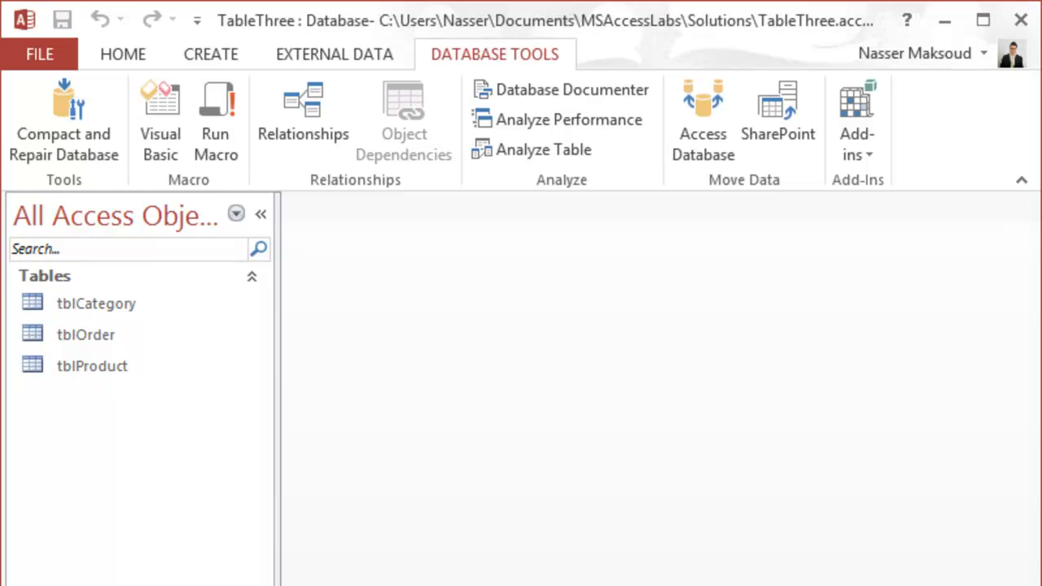
click(333, 102)
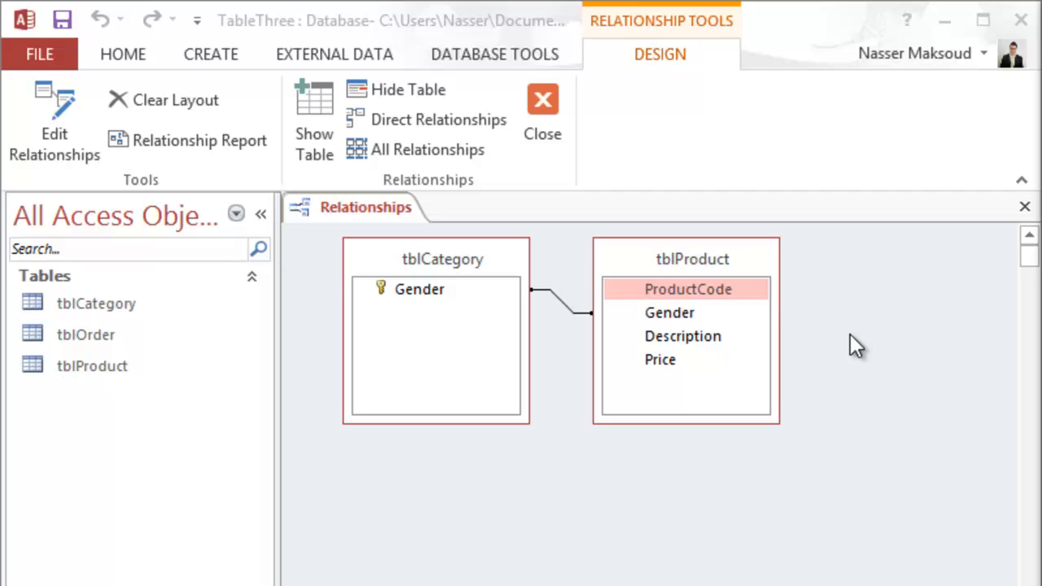
right_click(850, 333)
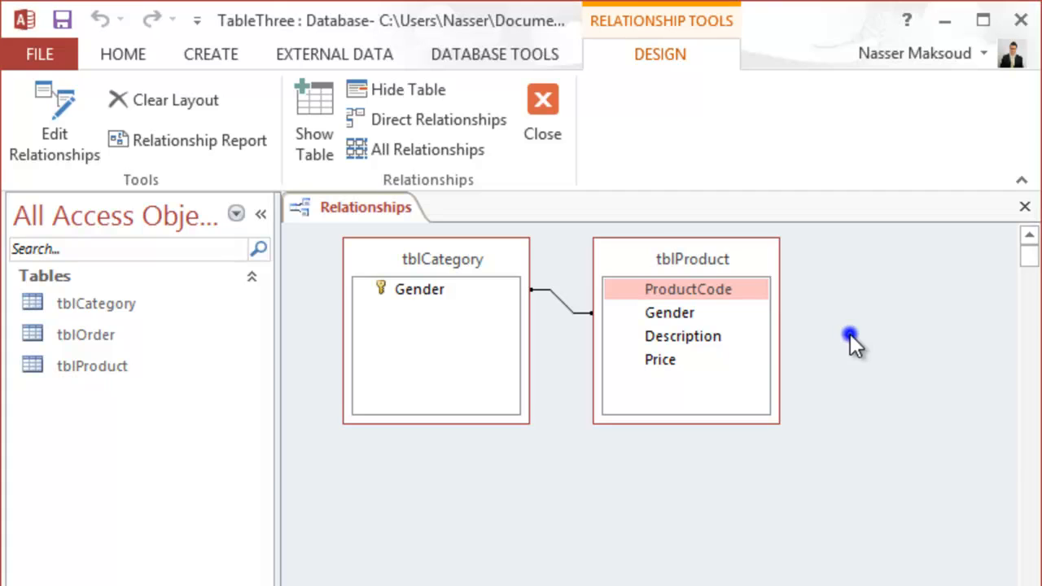
click(884, 353)
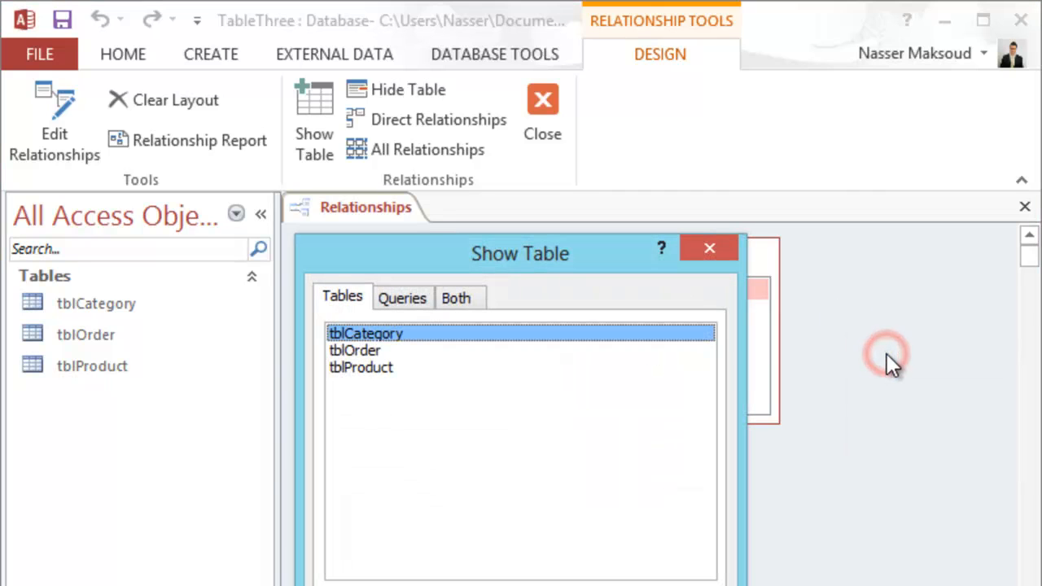
drag(461, 265, 494, 455)
click(389, 558)
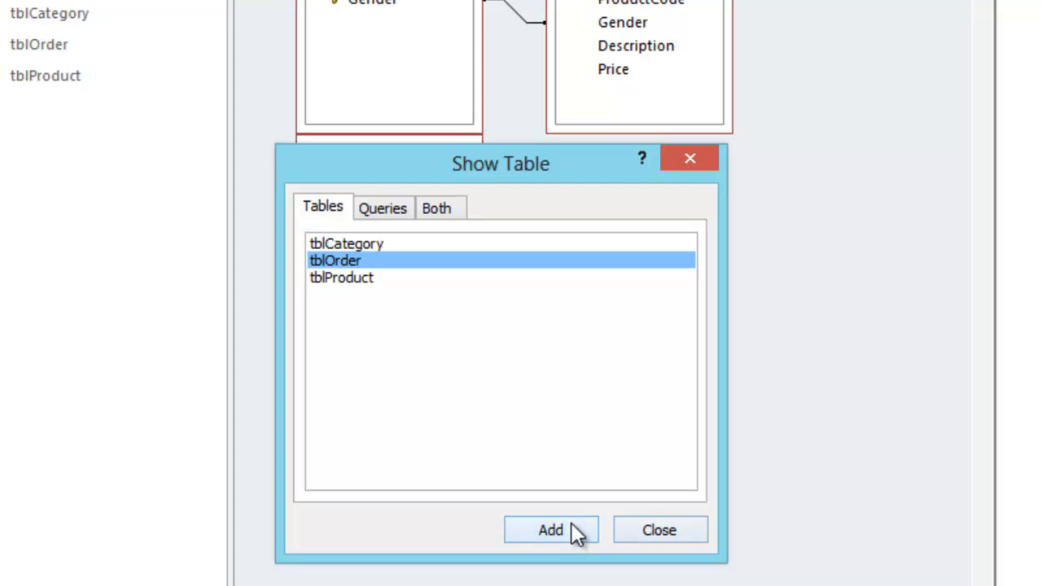
click(638, 529)
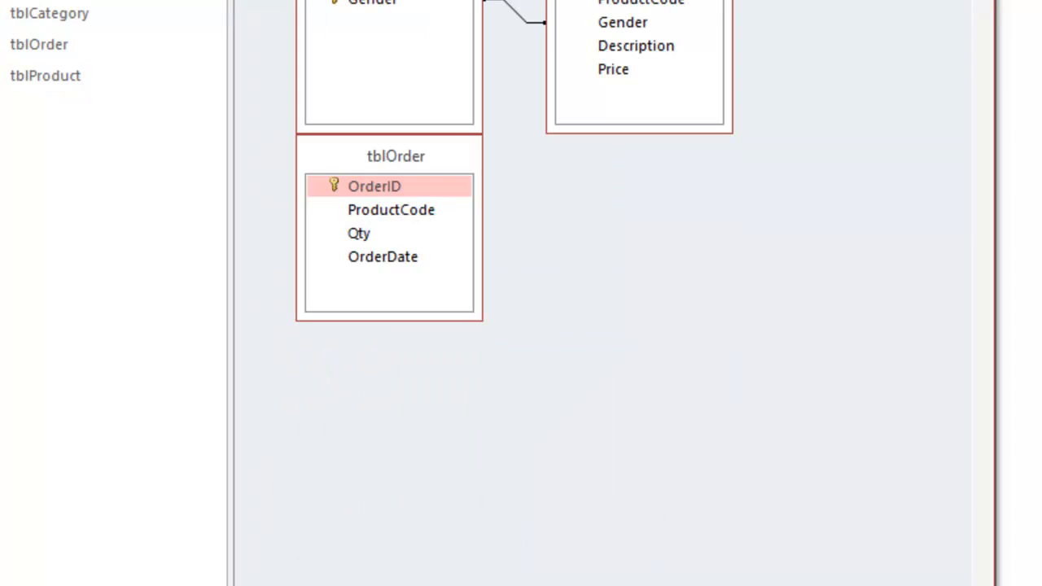
drag(370, 159, 853, 49)
drag(900, 337, 897, 278)
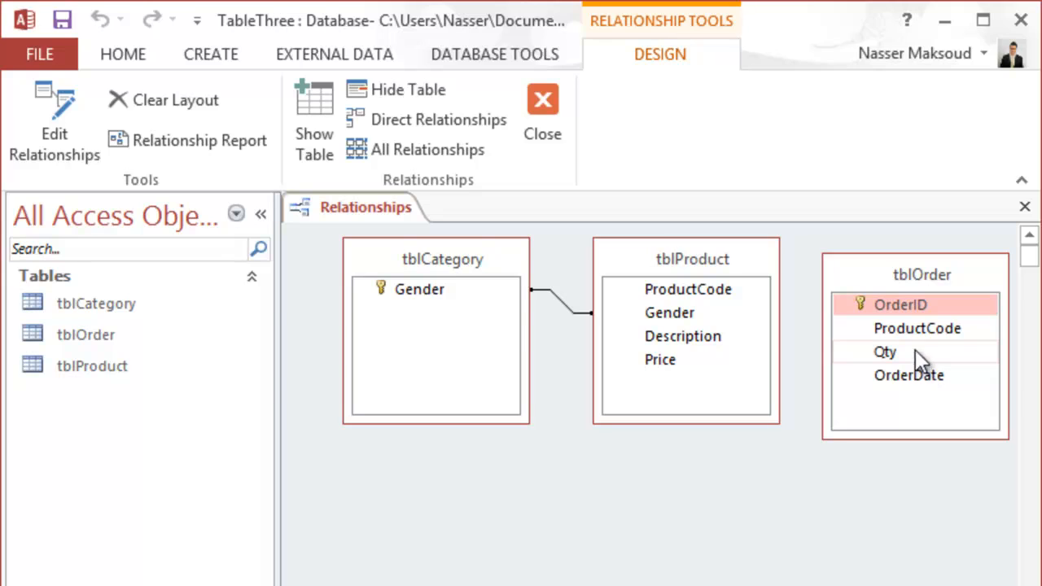
Try to relate ProductCode in tblProduct to ProductCode in tblOrder with referential integrity, cascade update and cascade delete, and close the relationships diagram
click(919, 322)
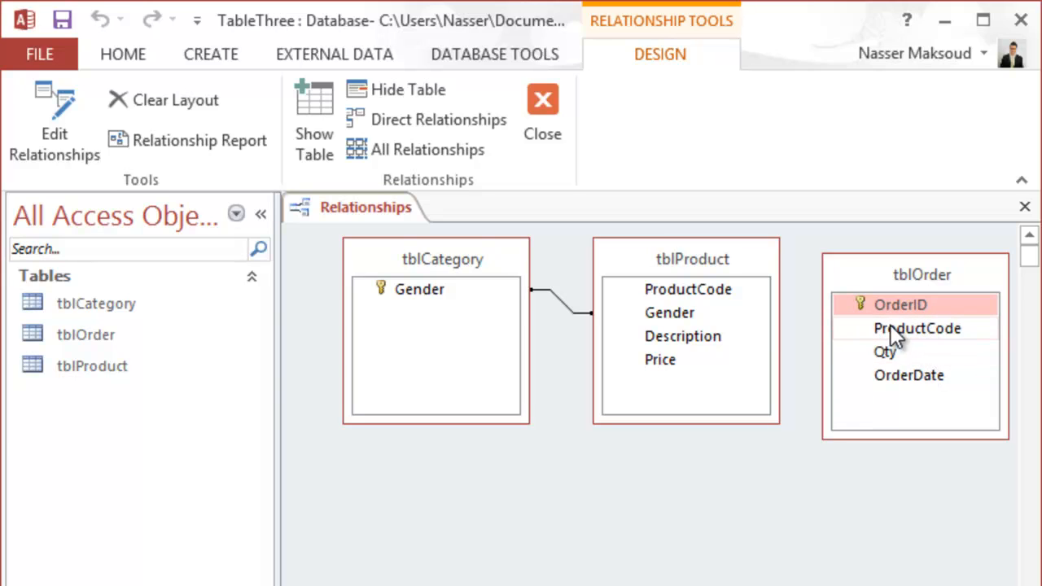
click(902, 331)
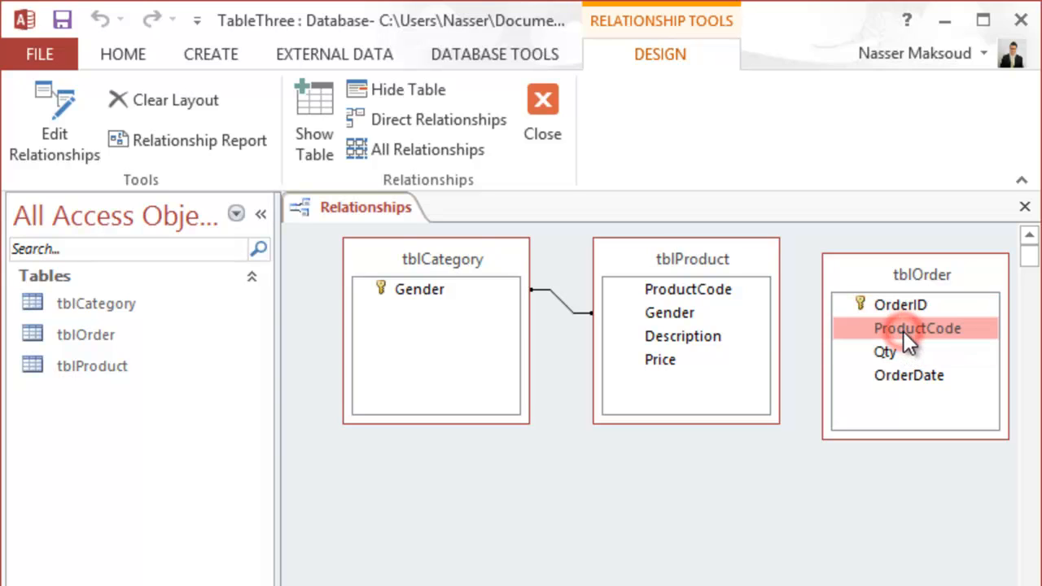
click(726, 288)
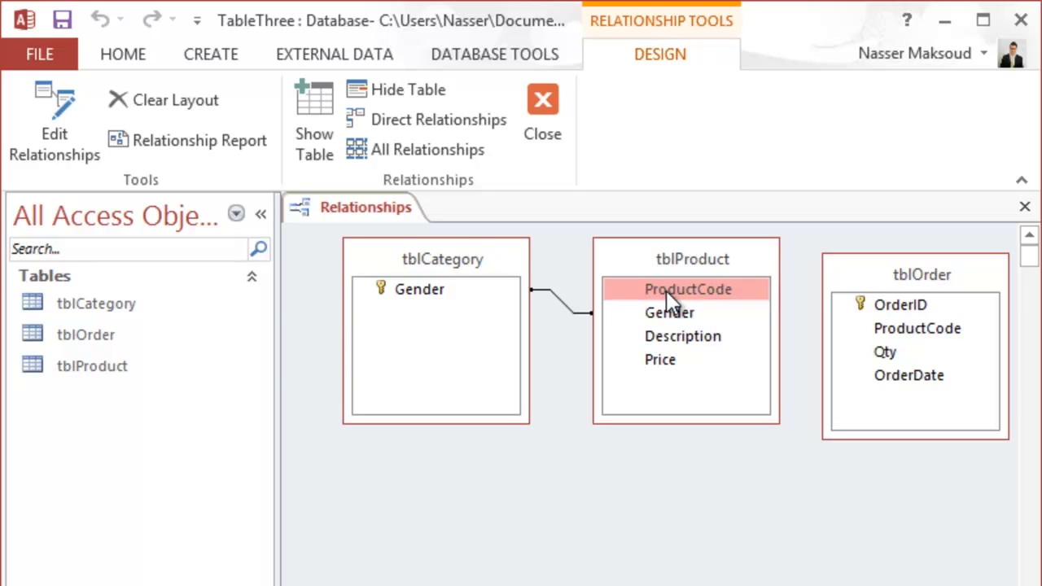
drag(672, 289, 890, 325)
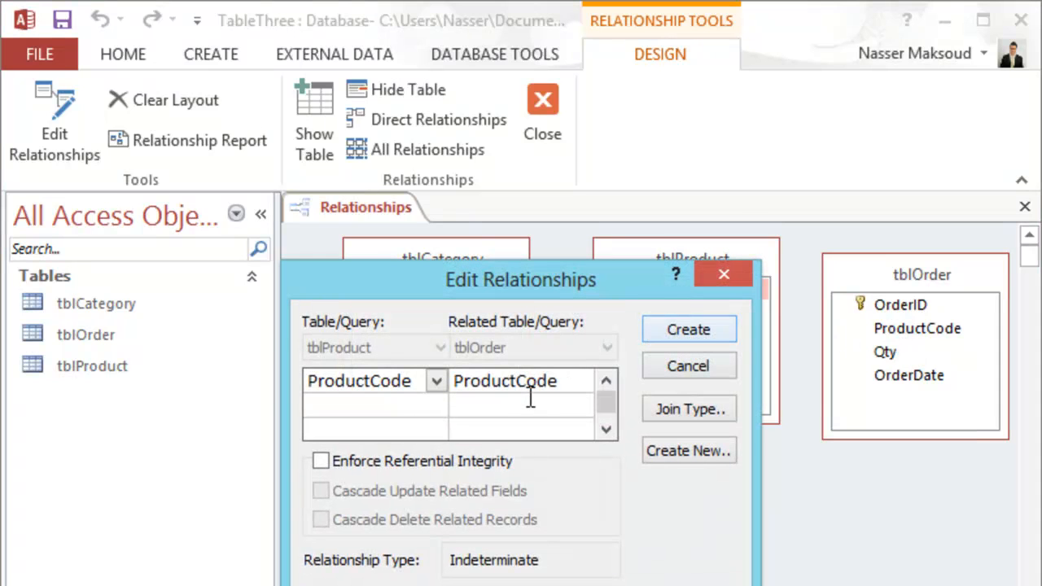
click(320, 461)
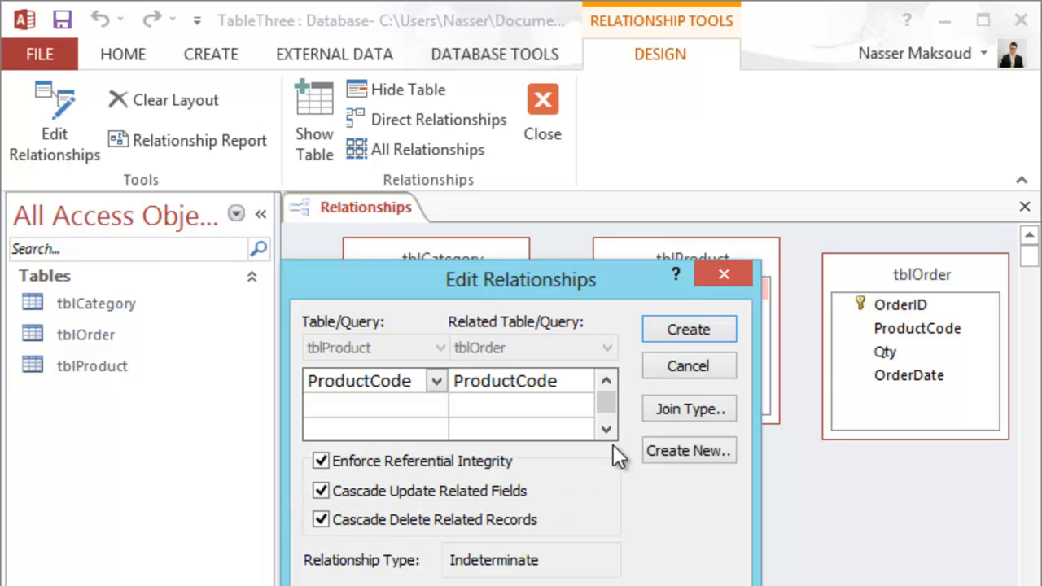
click(660, 332)
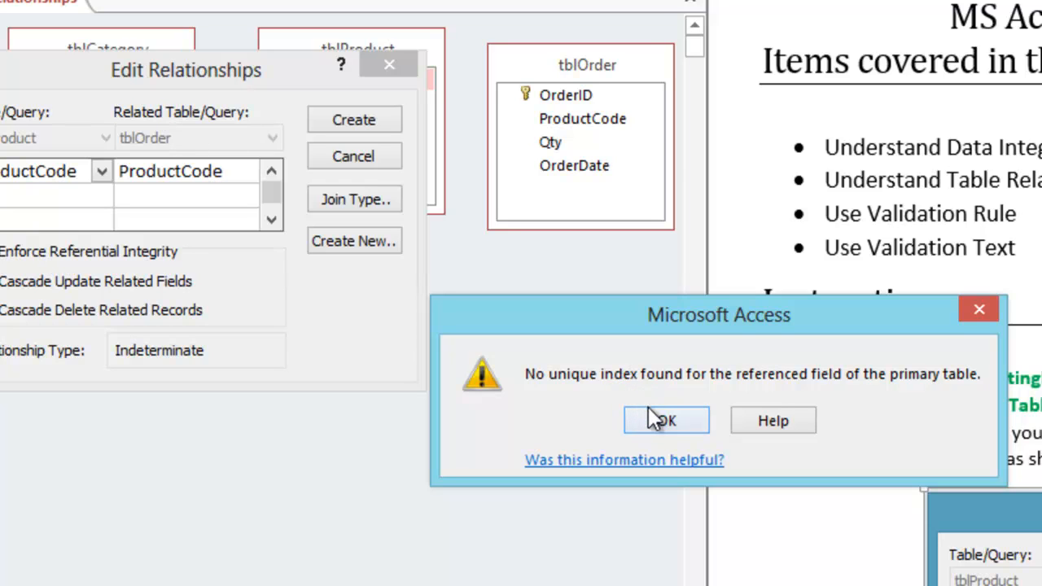
drag(656, 329, 376, 219)
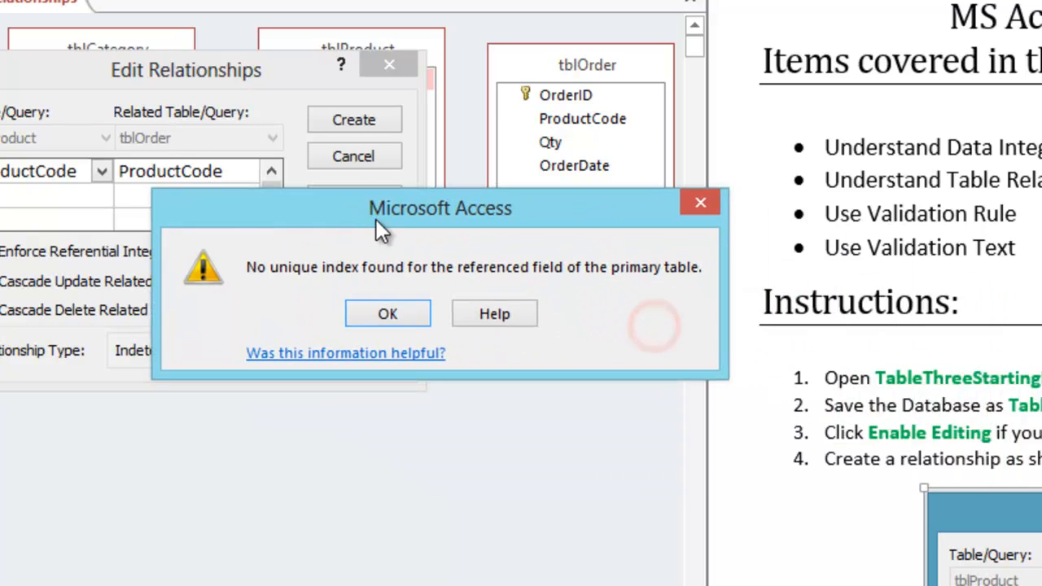
click(401, 311)
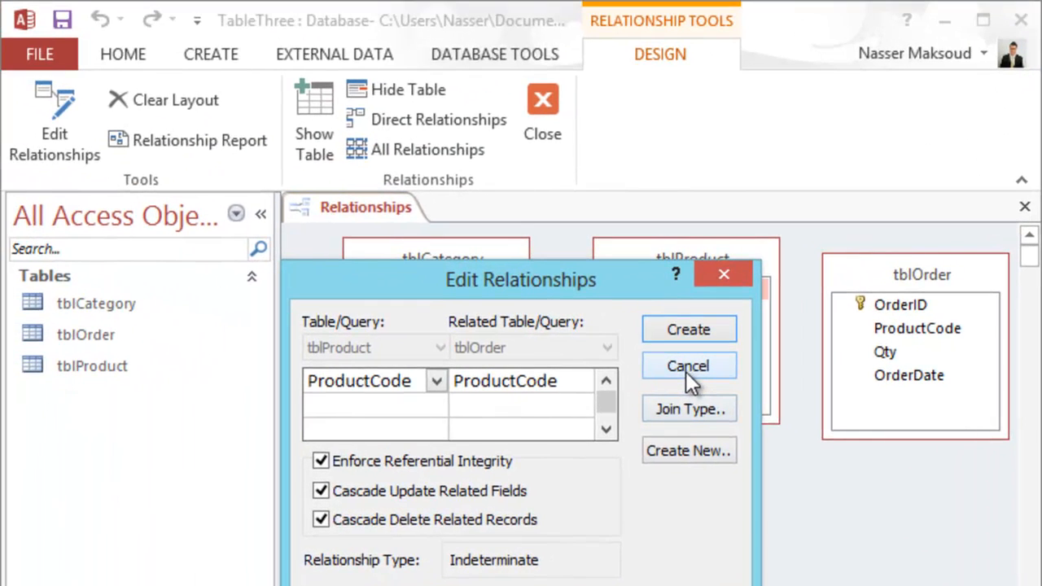
click(350, 157)
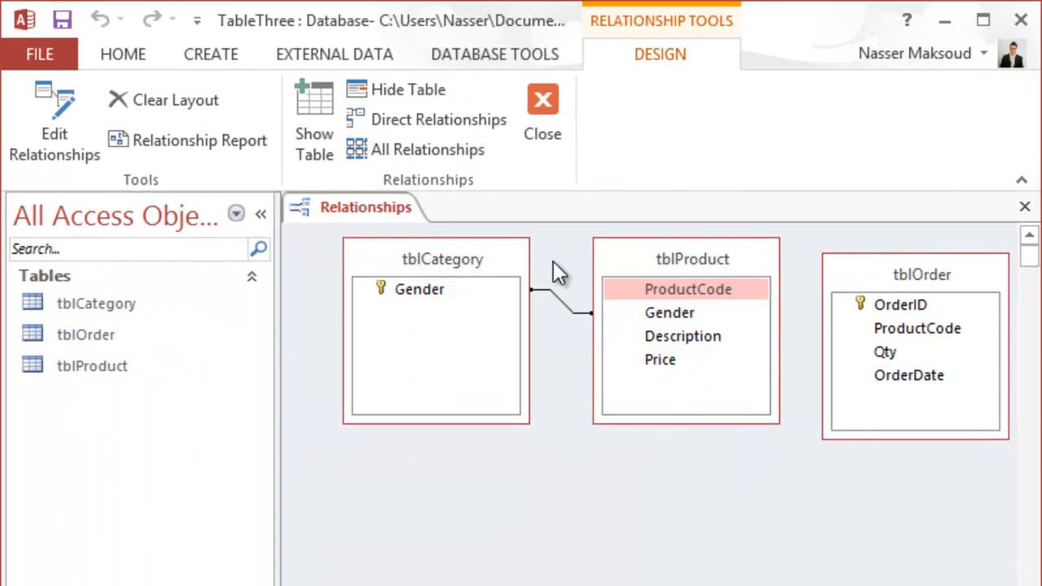
click(541, 106)
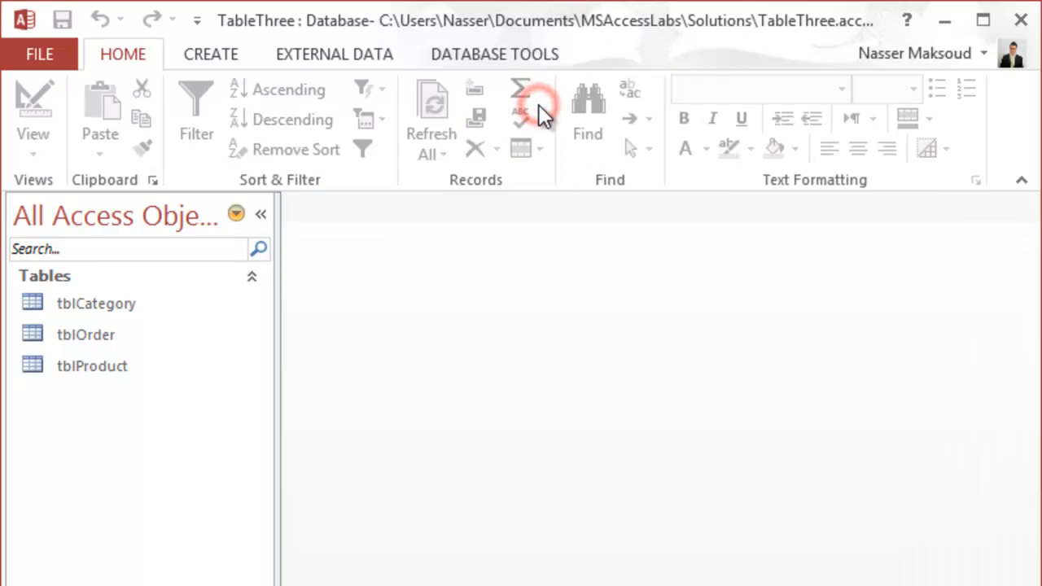
Make ProductCode the primary key of tblProduct, and save the table design before closing all open tables
double_click(122, 334)
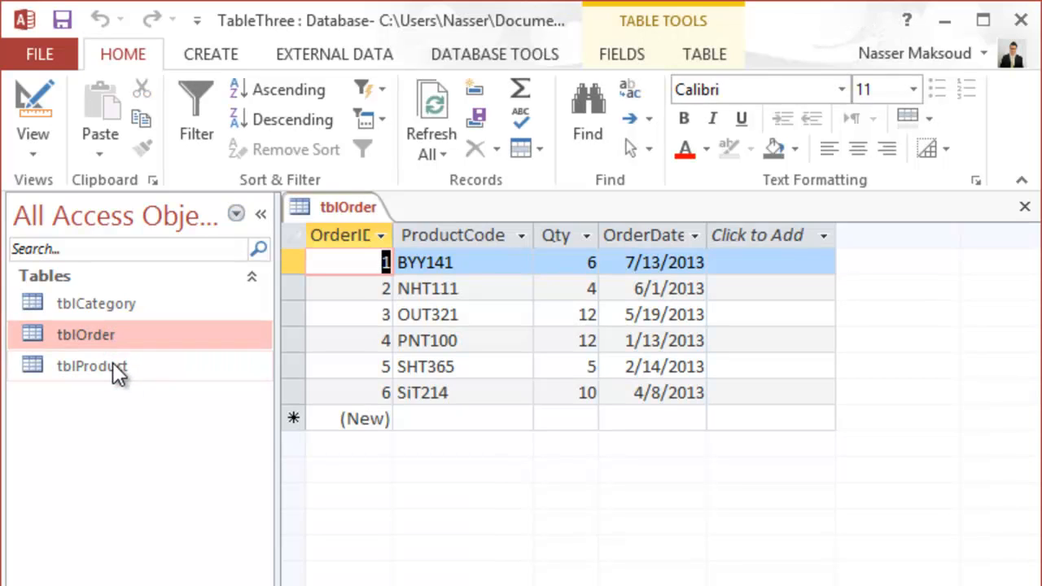
click(112, 363)
double_click(111, 363)
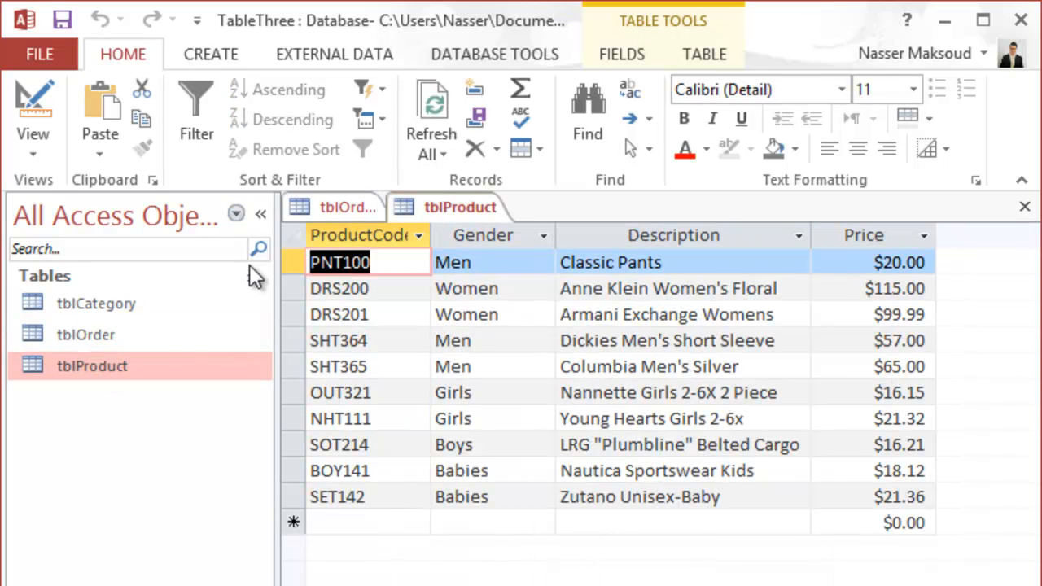
click(35, 96)
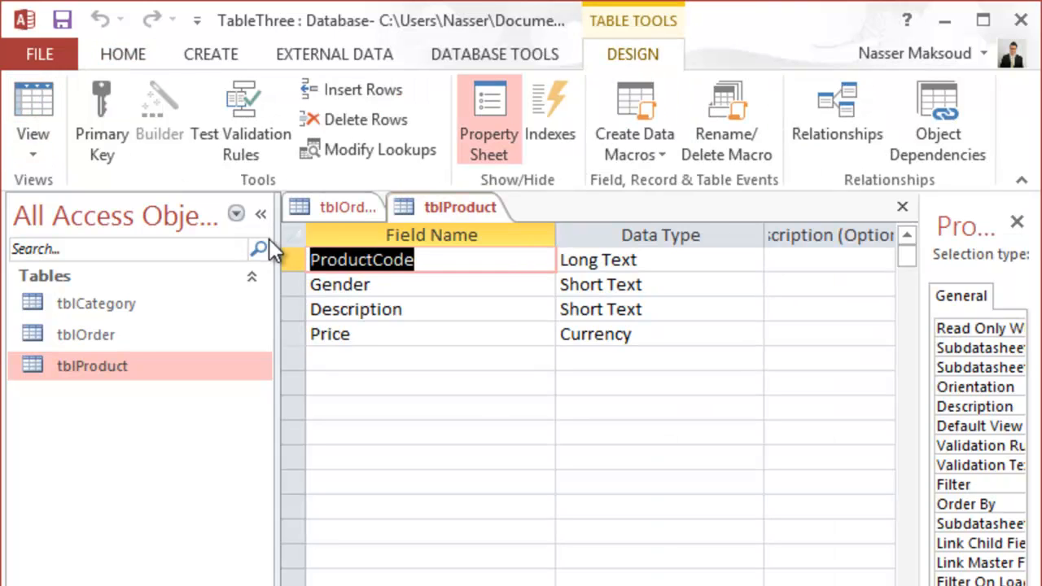
click(292, 259)
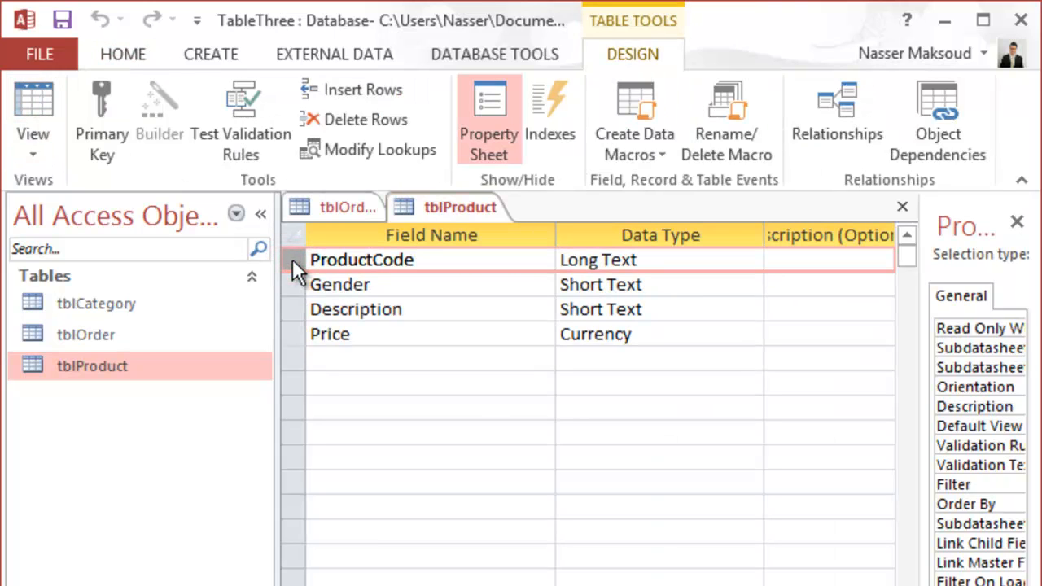
click(94, 110)
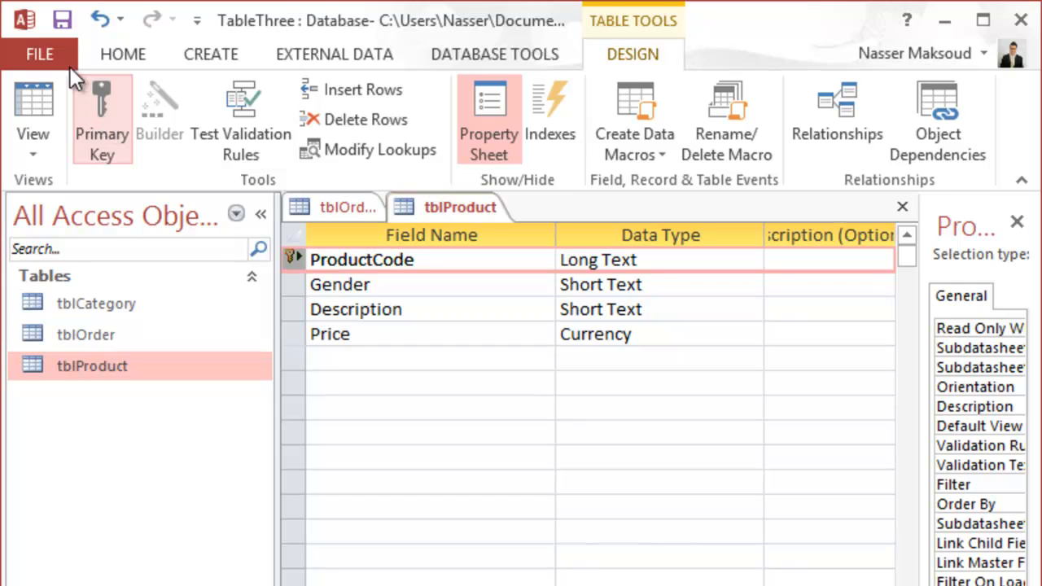
click(63, 18)
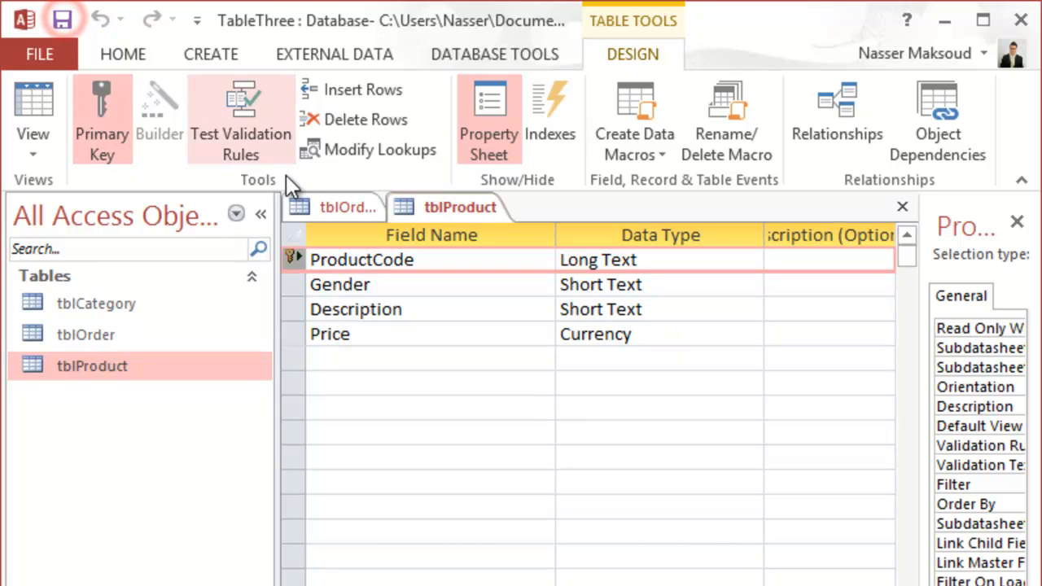
right_click(419, 207)
click(473, 280)
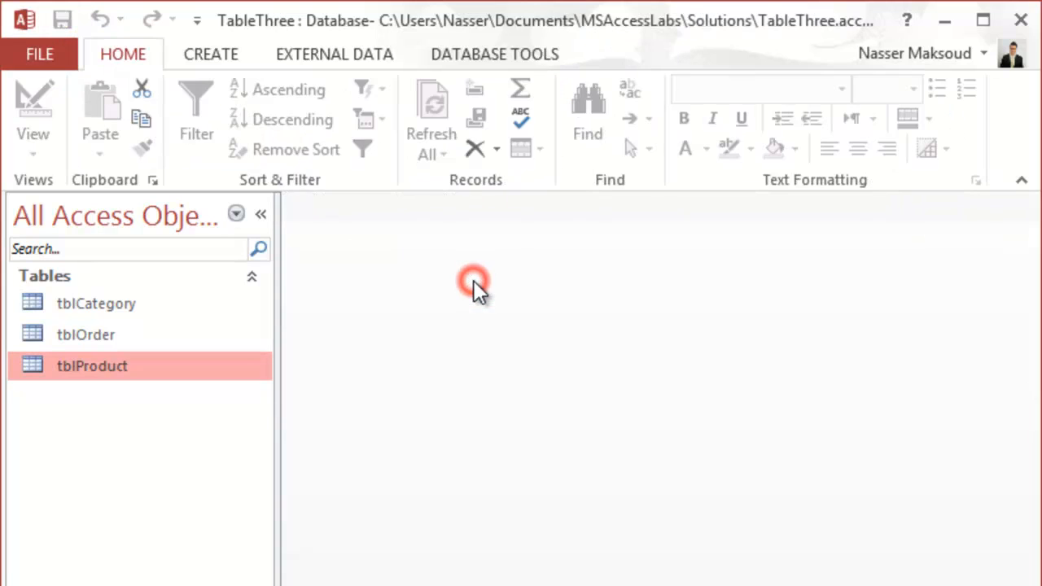
Try to relate ProductCode in tblProduct to ProductCode in tblOrder with referential integrity, cascade update and cascade delete, and close the relationships diagram
click(478, 57)
click(299, 104)
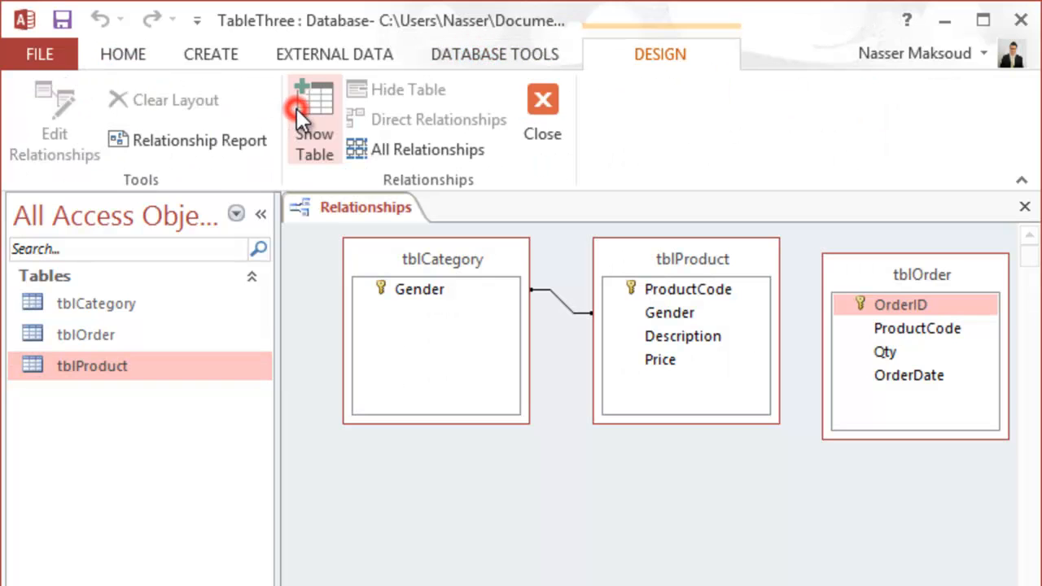
drag(699, 290, 901, 325)
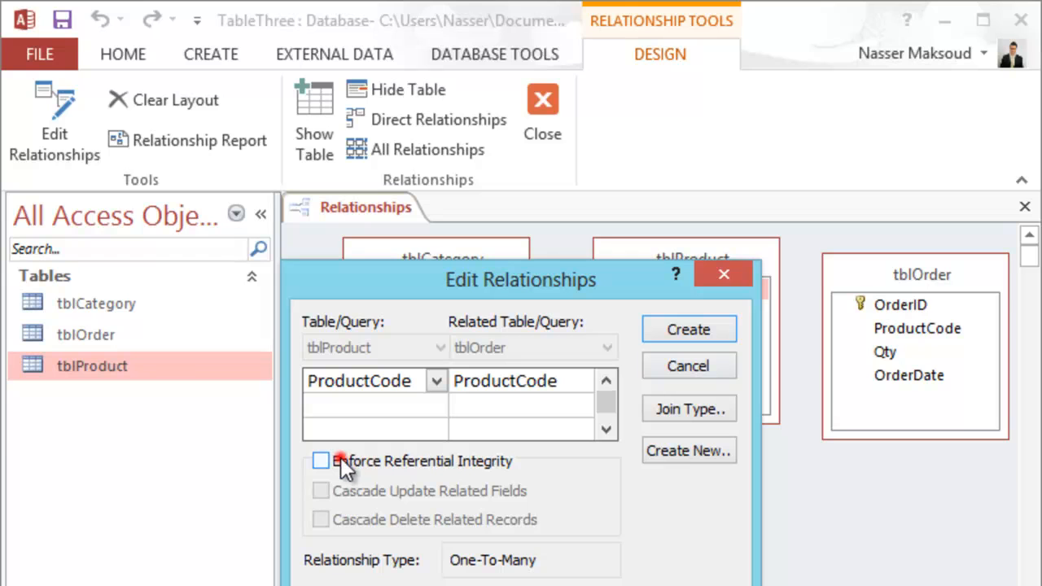
click(339, 460)
click(326, 490)
click(325, 518)
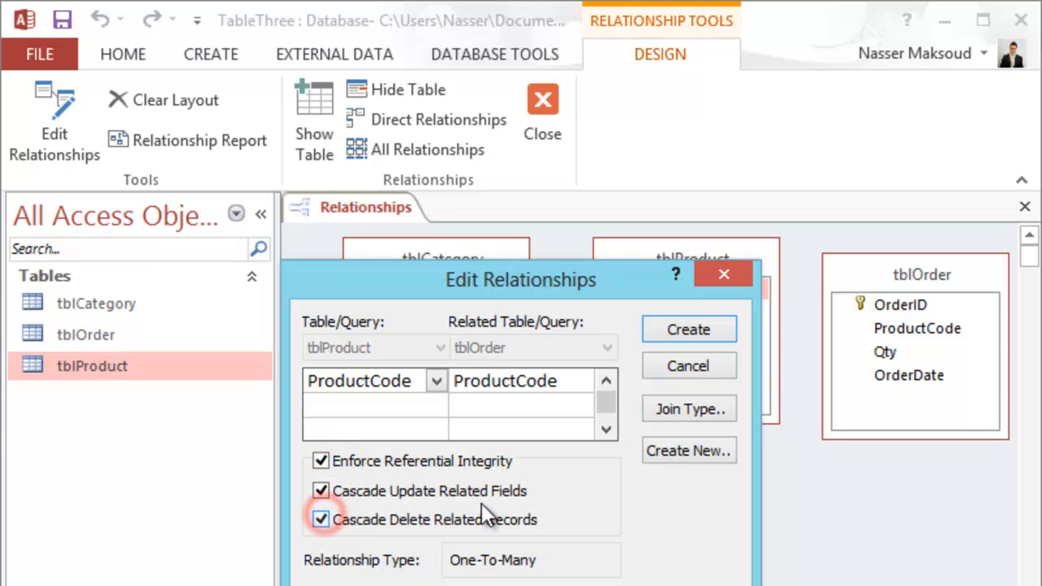
click(686, 331)
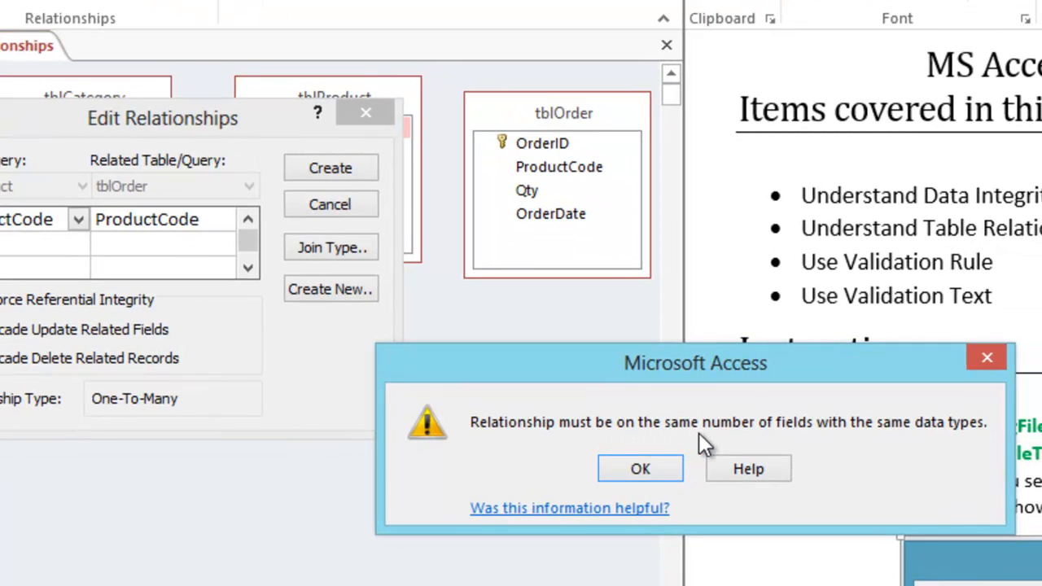
click(642, 470)
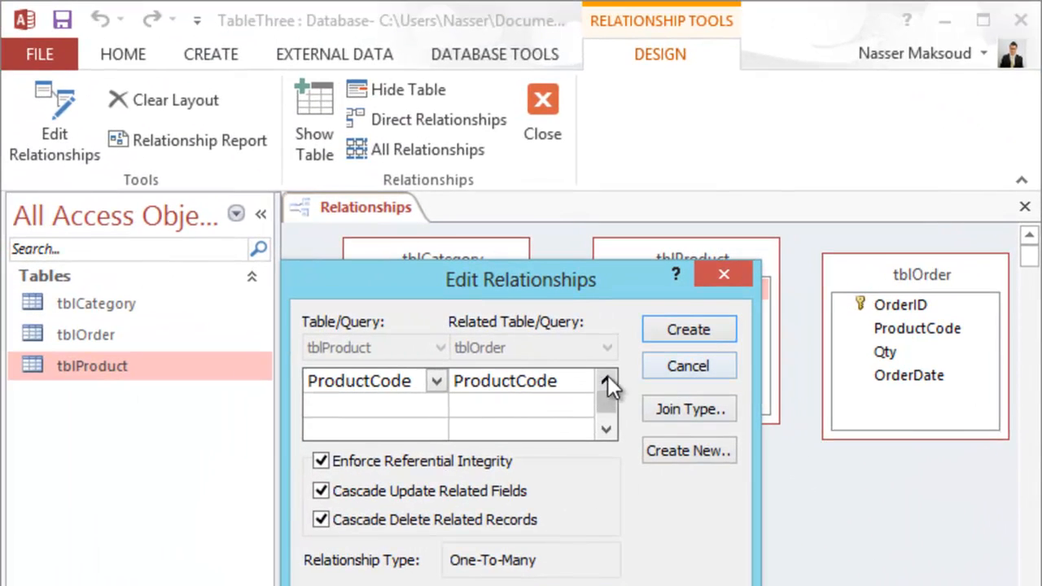
click(678, 364)
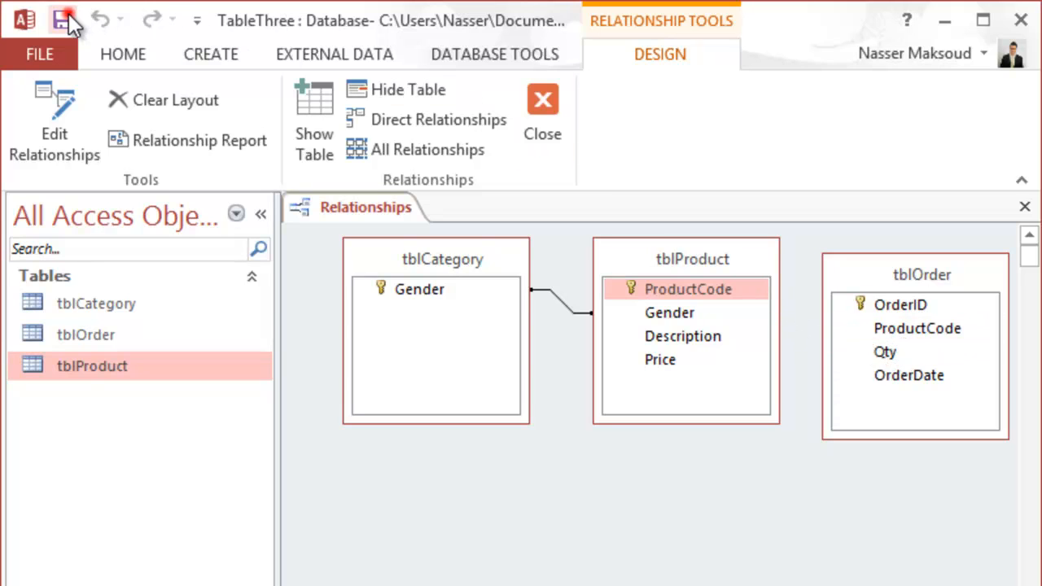
click(533, 99)
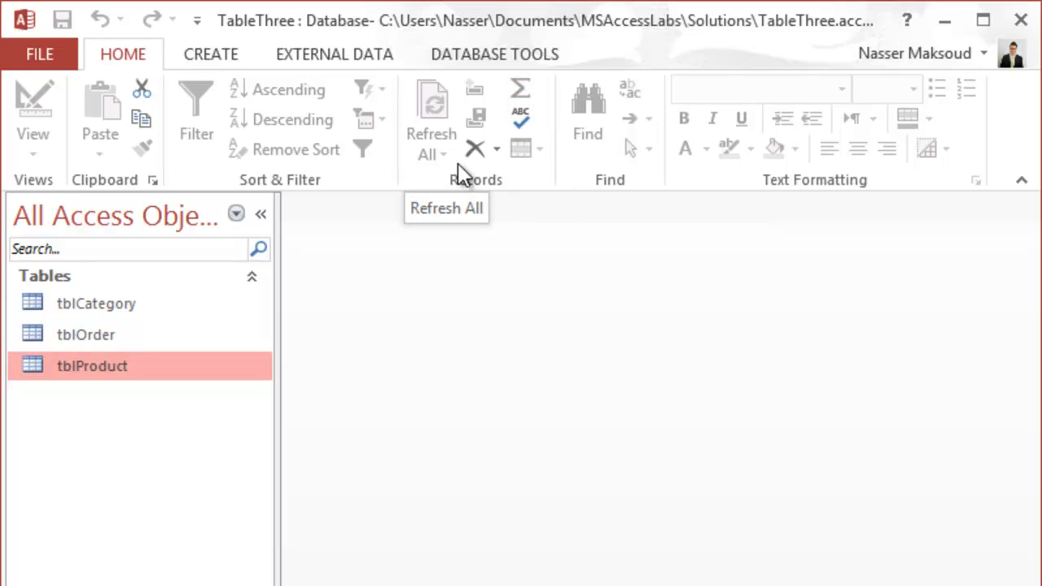
Compare the data type of ProductCode in the table designs of tblProduct and tblOrder, and check the product codes stored in tblProduct
double_click(102, 328)
click(101, 360)
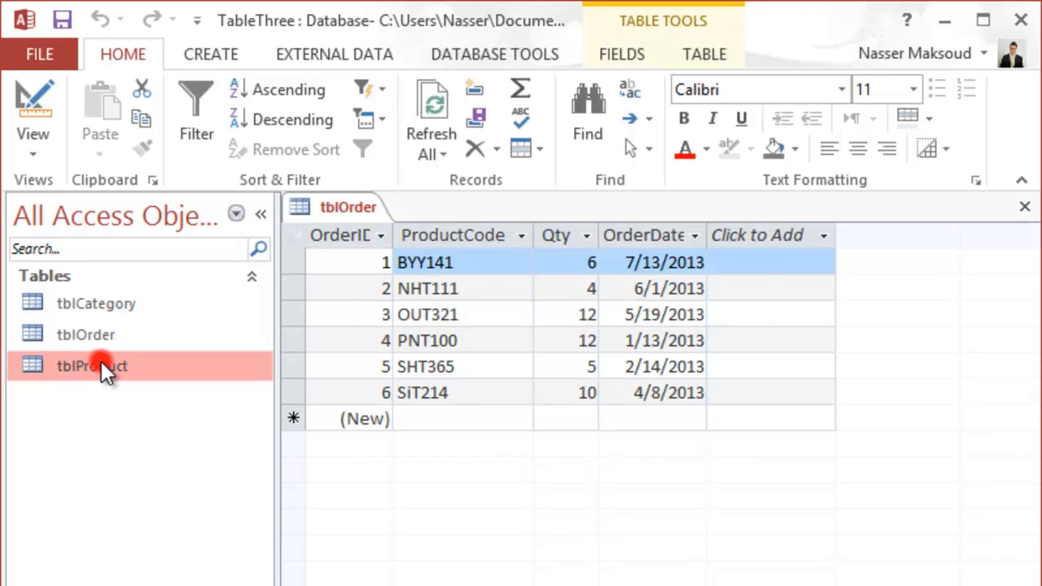
double_click(101, 361)
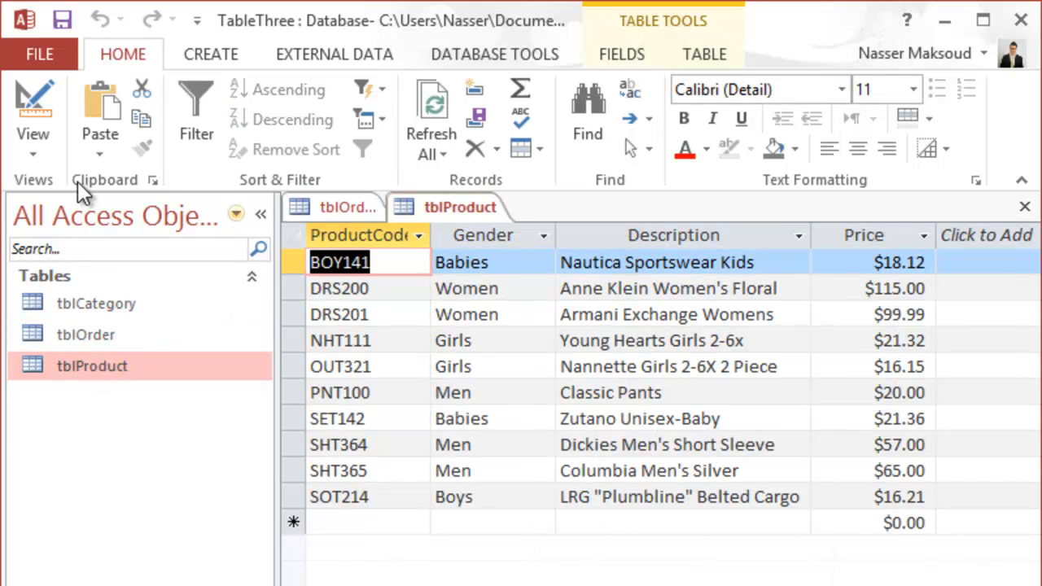
click(37, 90)
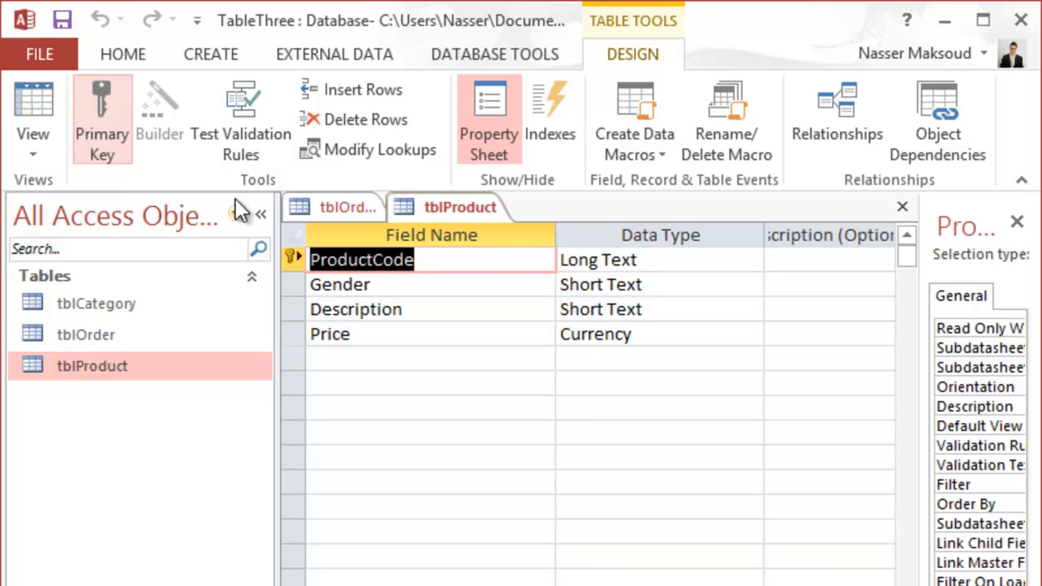
click(623, 260)
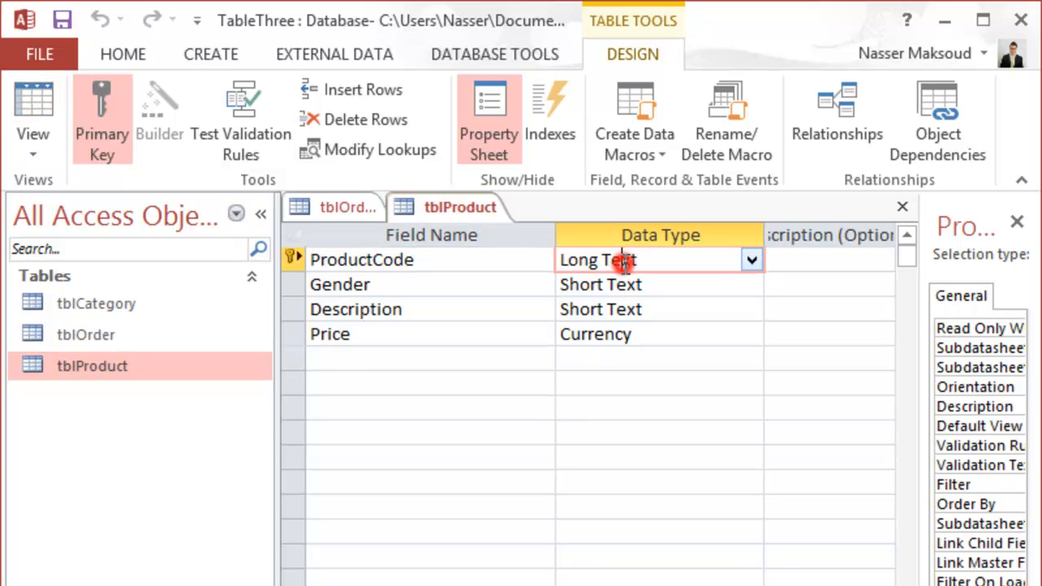
click(337, 205)
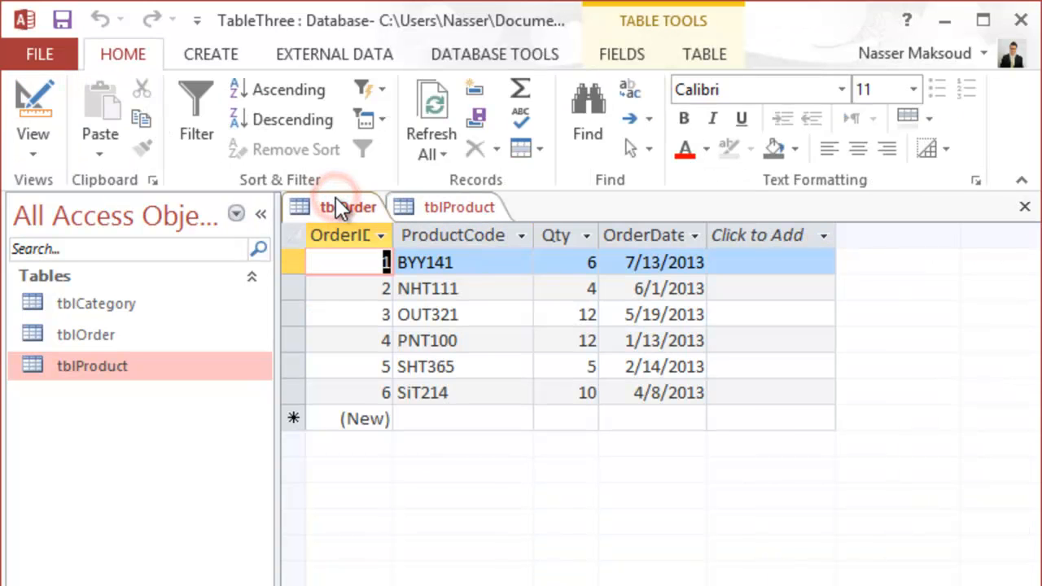
click(24, 98)
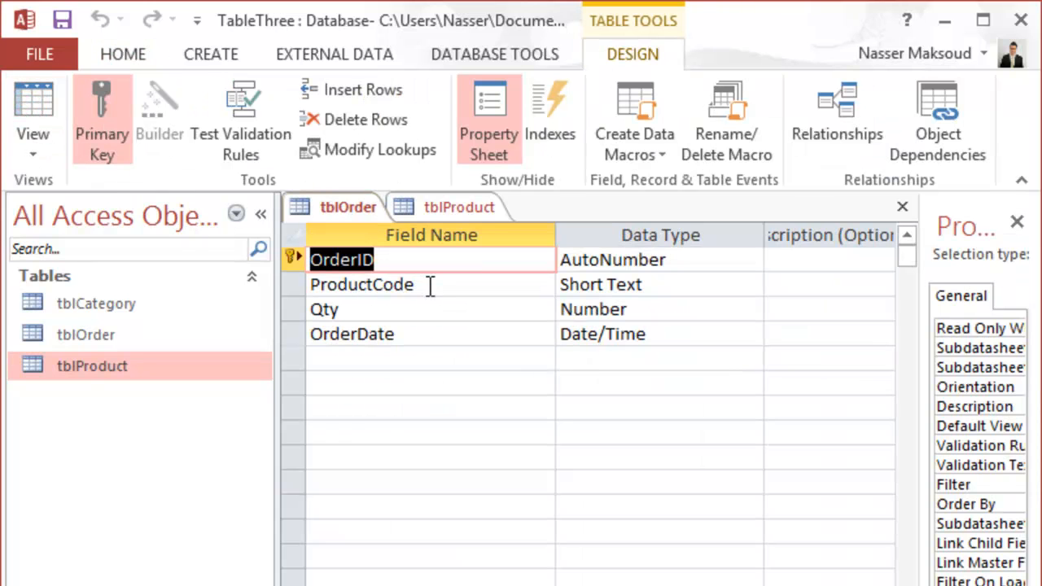
click(430, 285)
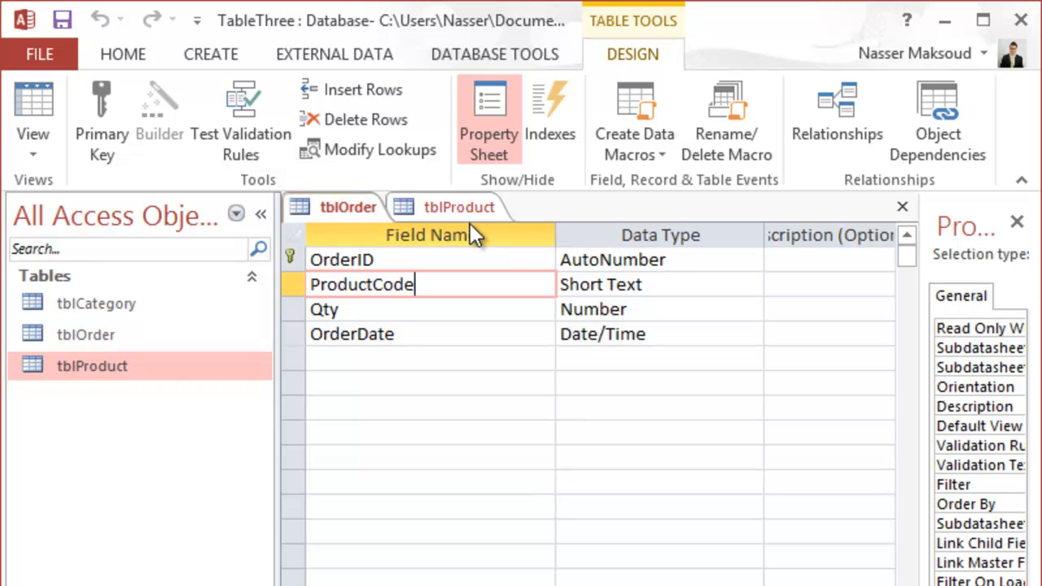
click(448, 210)
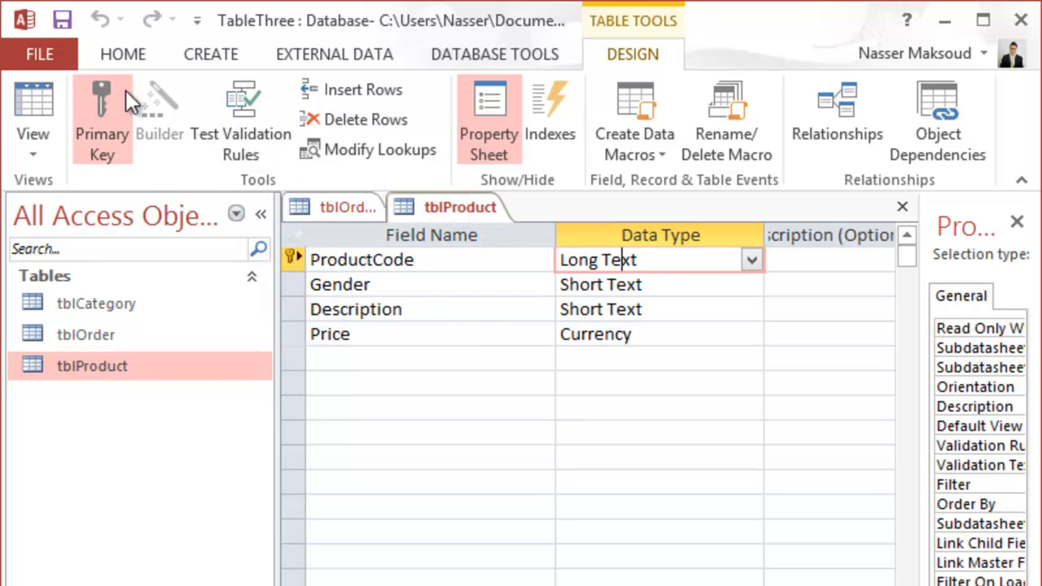
click(27, 102)
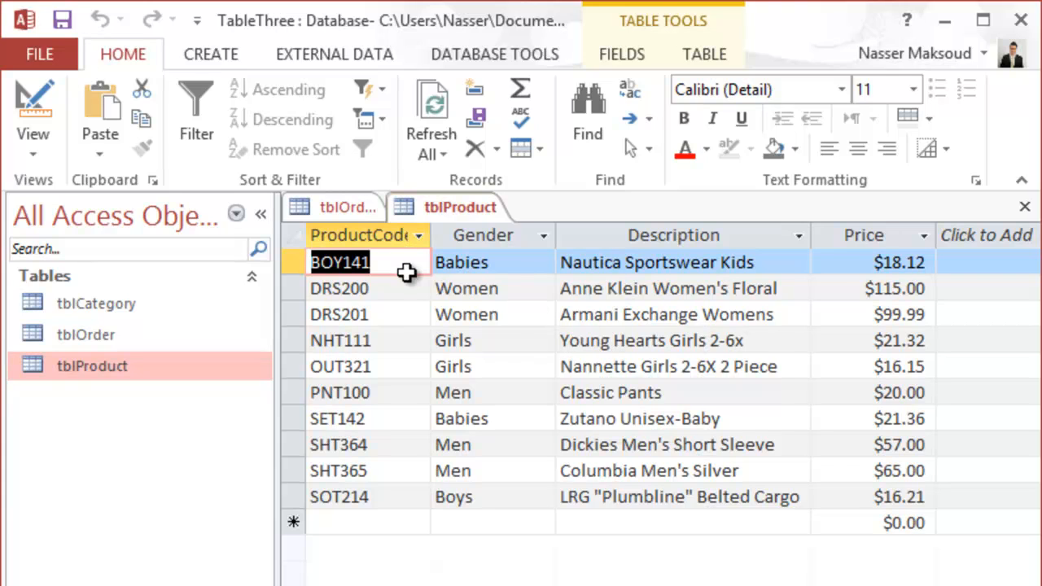
mouse_move(377, 288)
mouse_down()
mouse_move(316, 288)
mouse_move(363, 288)
mouse_up()
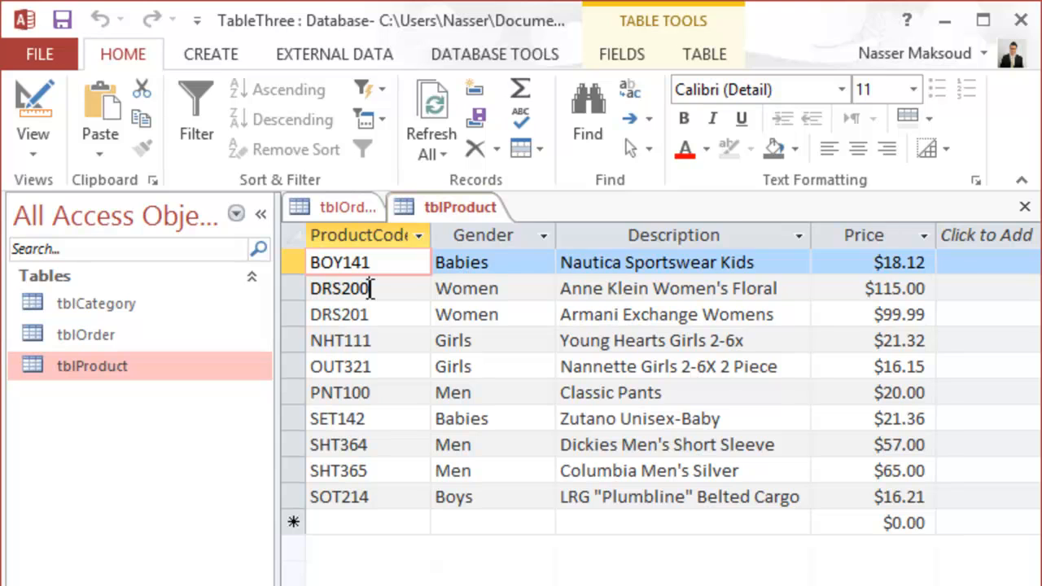
click(371, 289)
Set the data type of ProductCode in tblProduct to Short Text, save the design accepting possible data loss, and close all tables
click(33, 110)
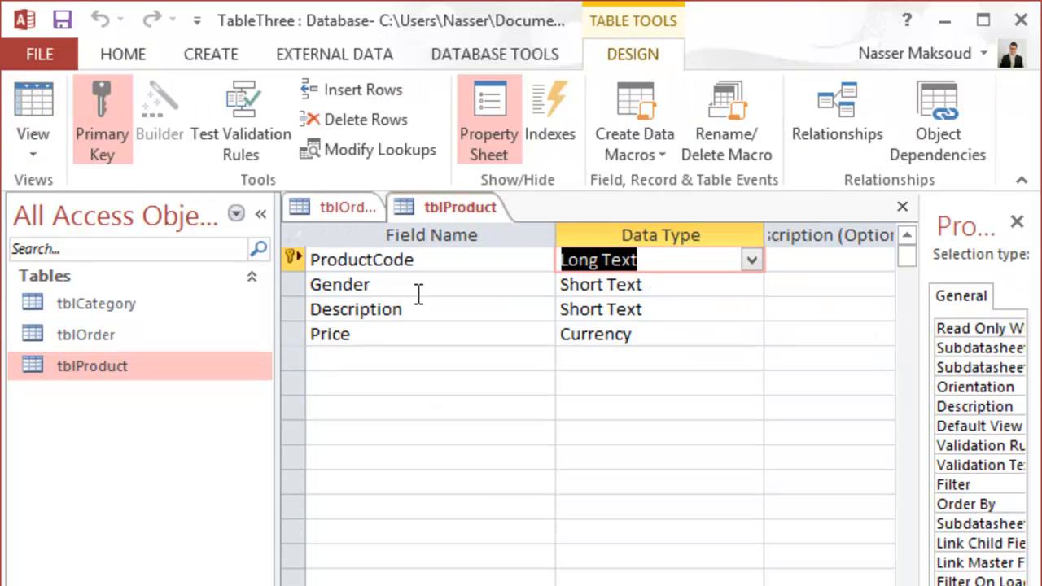
click(749, 261)
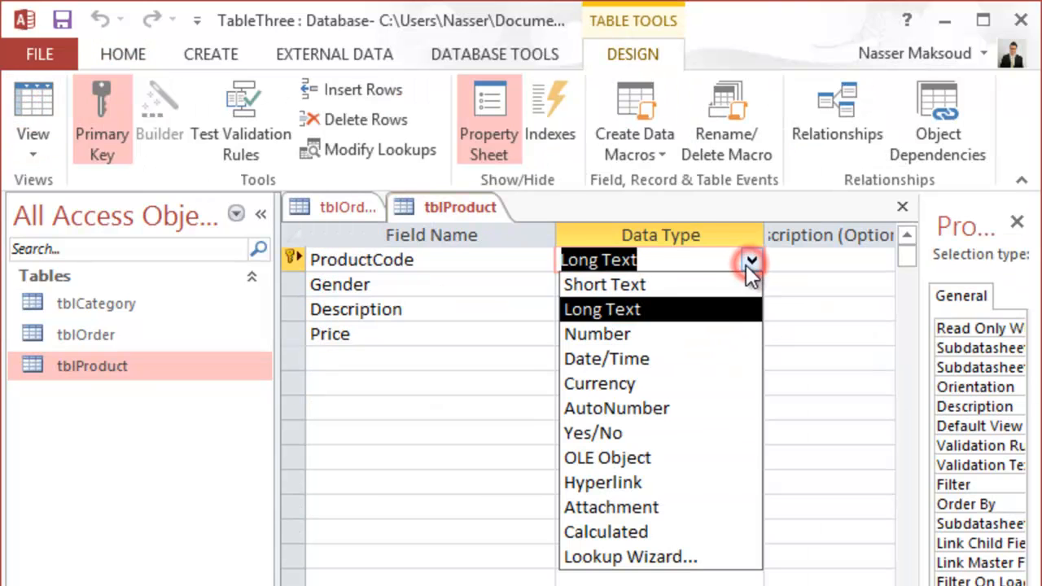
click(655, 285)
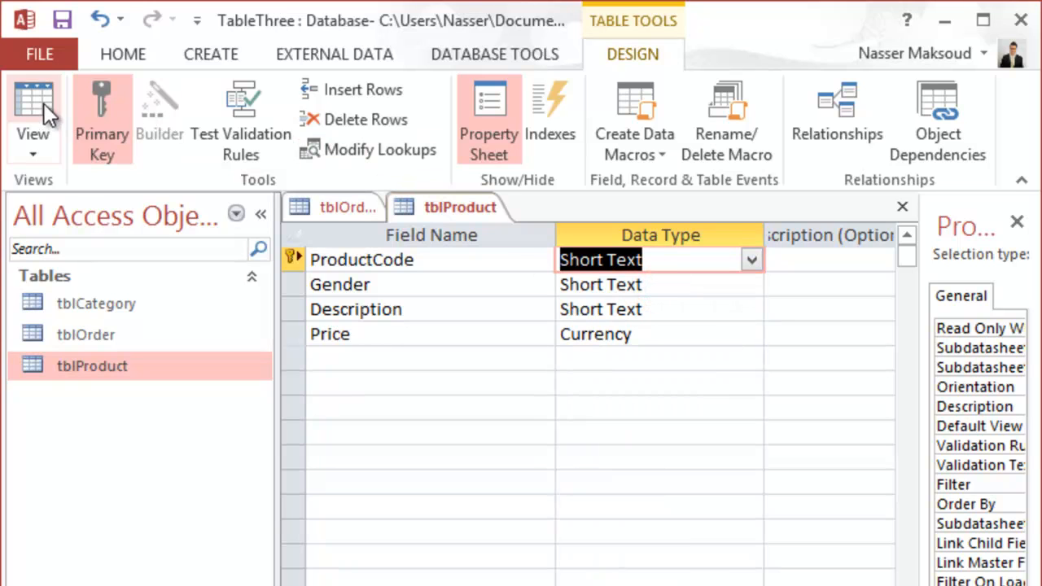
click(62, 20)
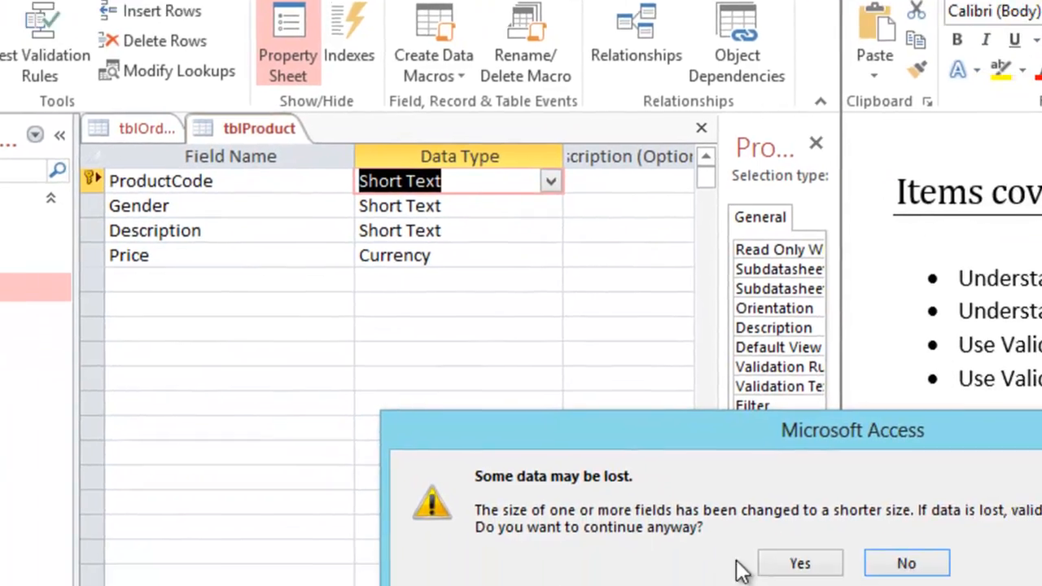
click(998, 585)
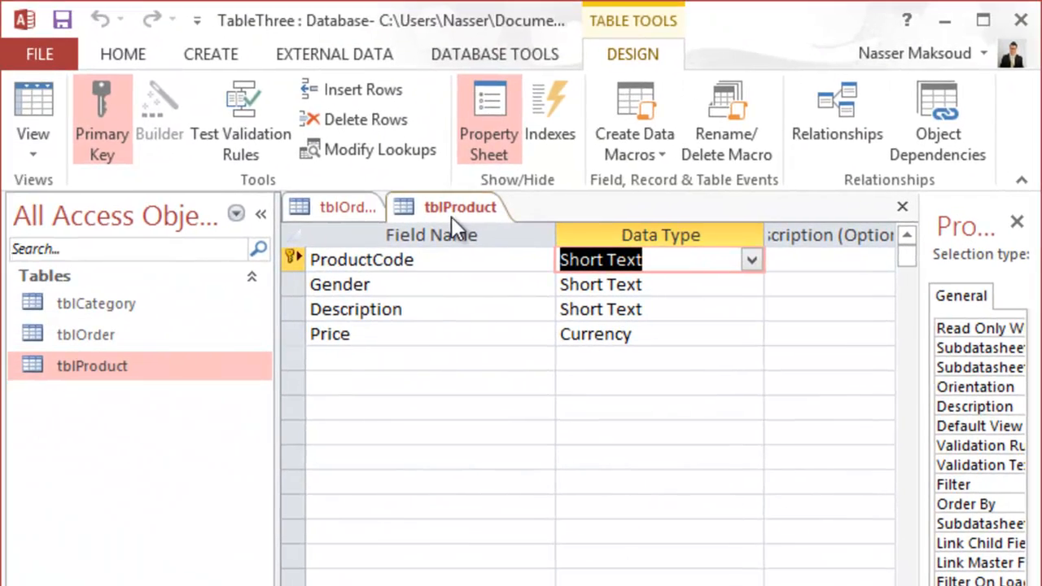
right_click(457, 202)
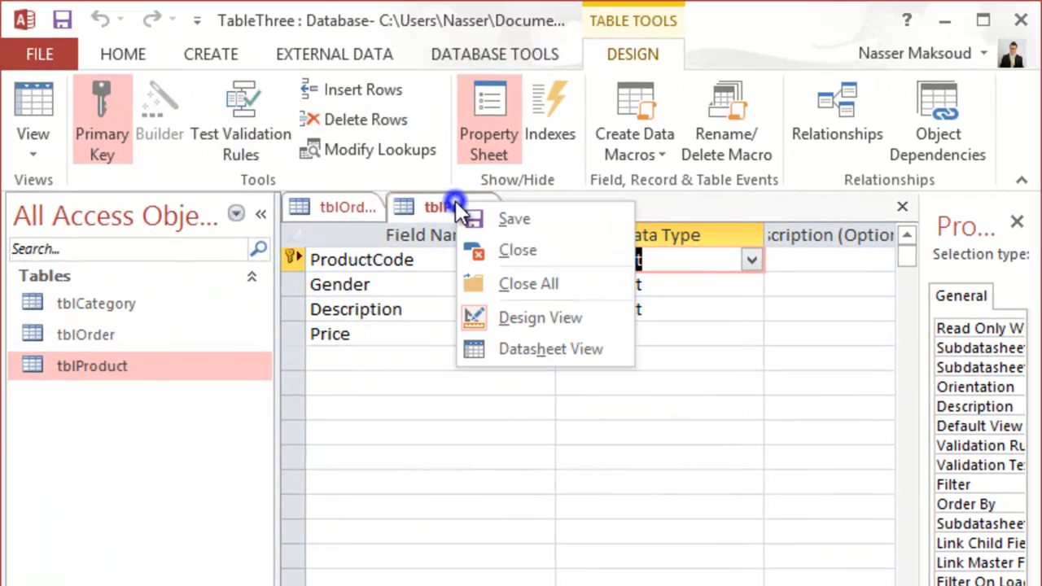
click(506, 282)
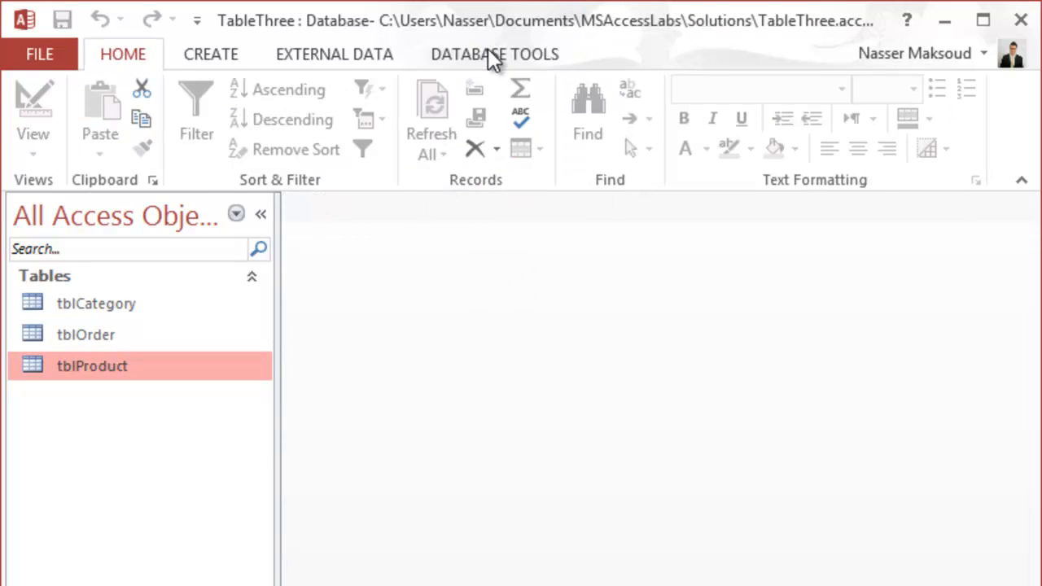
Try again to create the tblProduct to tblOrder relationship on ProductCode with referential integrity and both cascade options, and close the relationships diagram
click(487, 53)
click(329, 107)
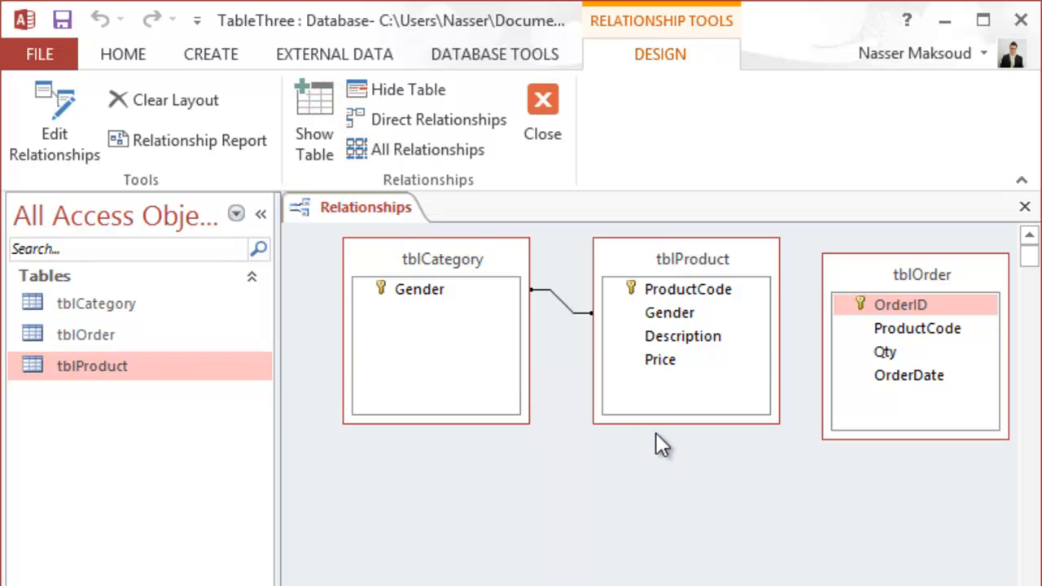
drag(707, 289, 890, 327)
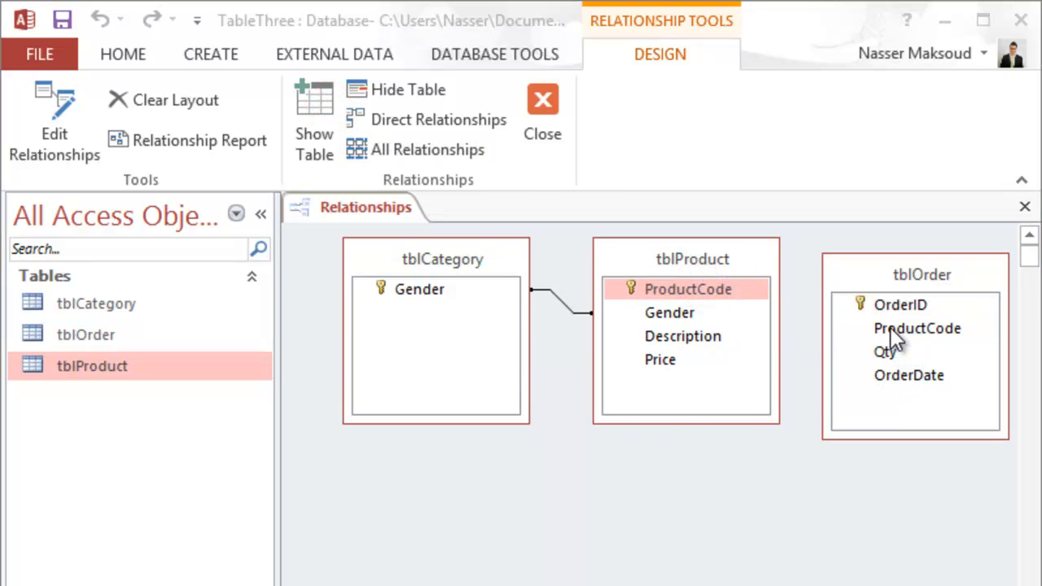
click(385, 460)
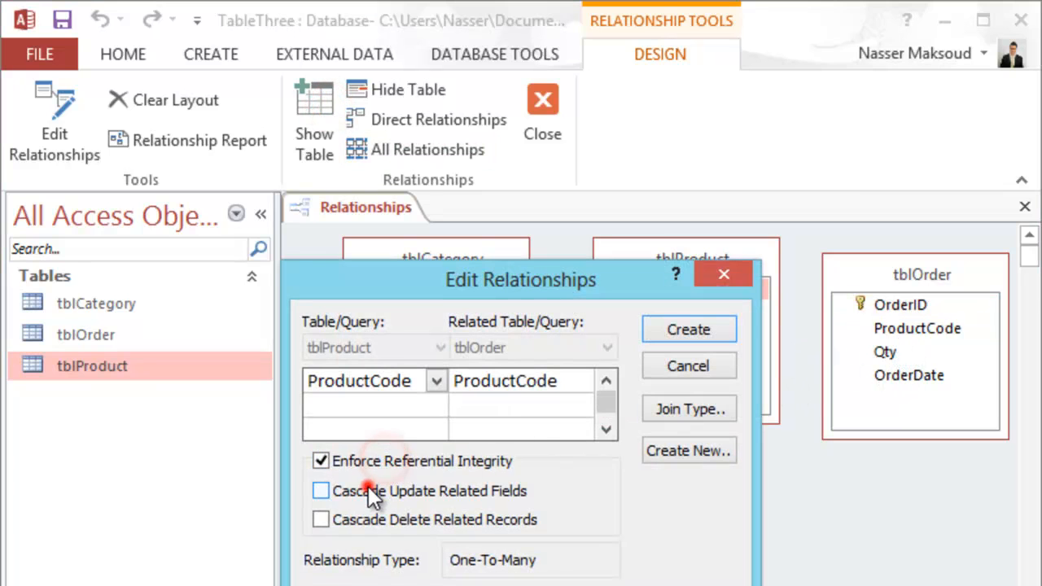
click(368, 489)
click(365, 520)
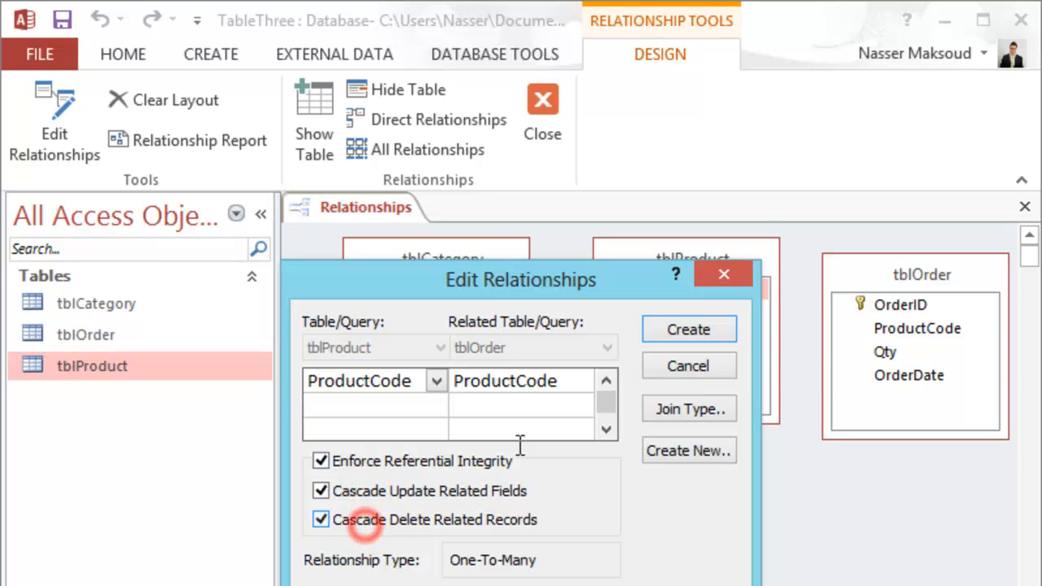
click(671, 332)
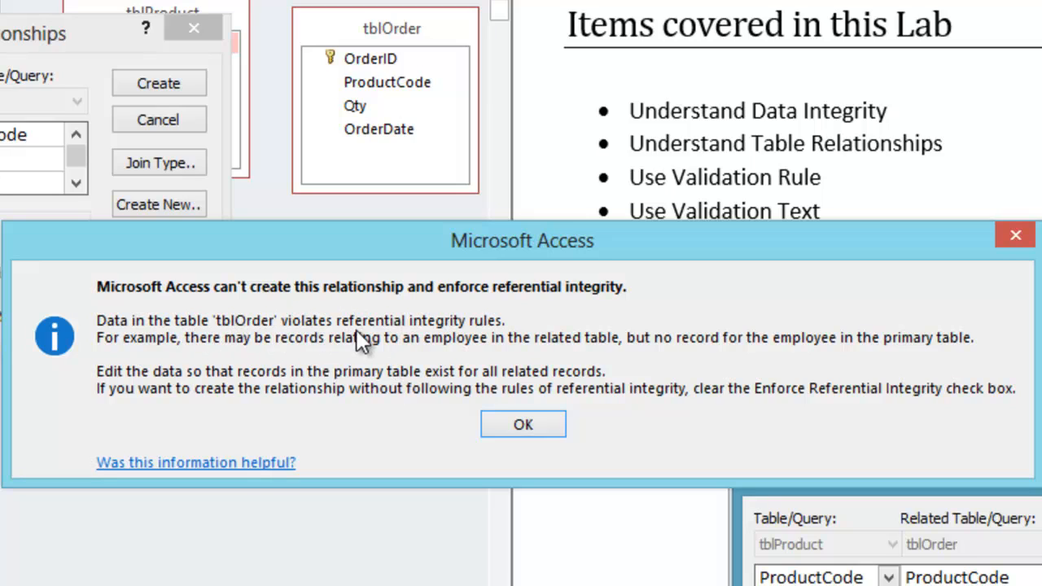
click(529, 423)
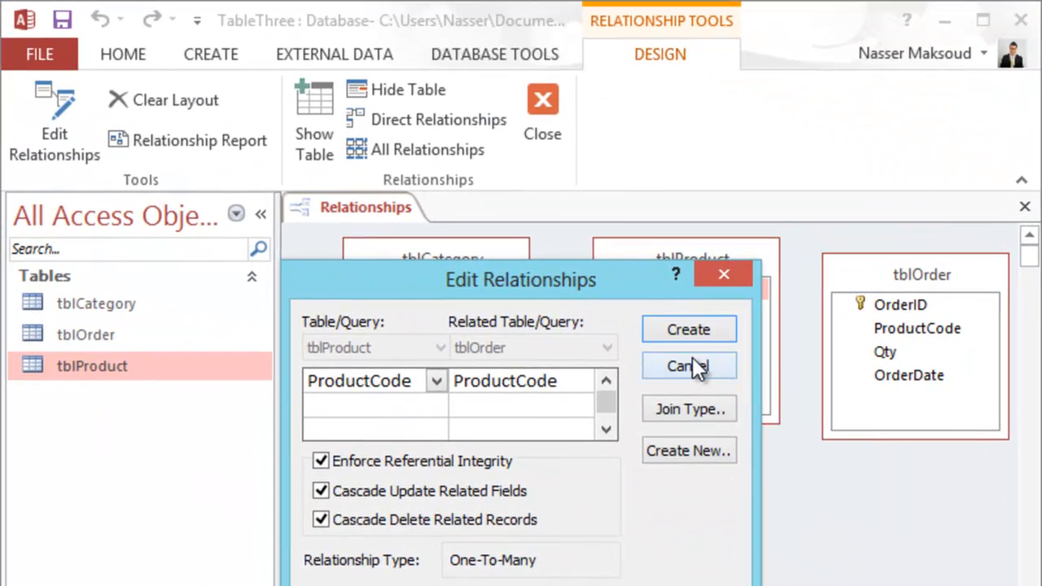
click(157, 120)
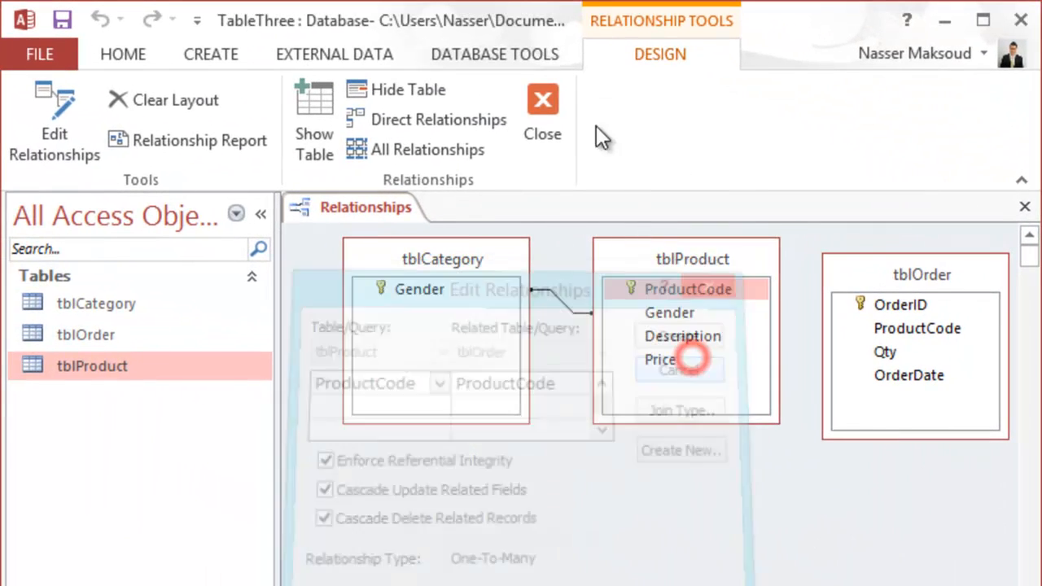
click(541, 103)
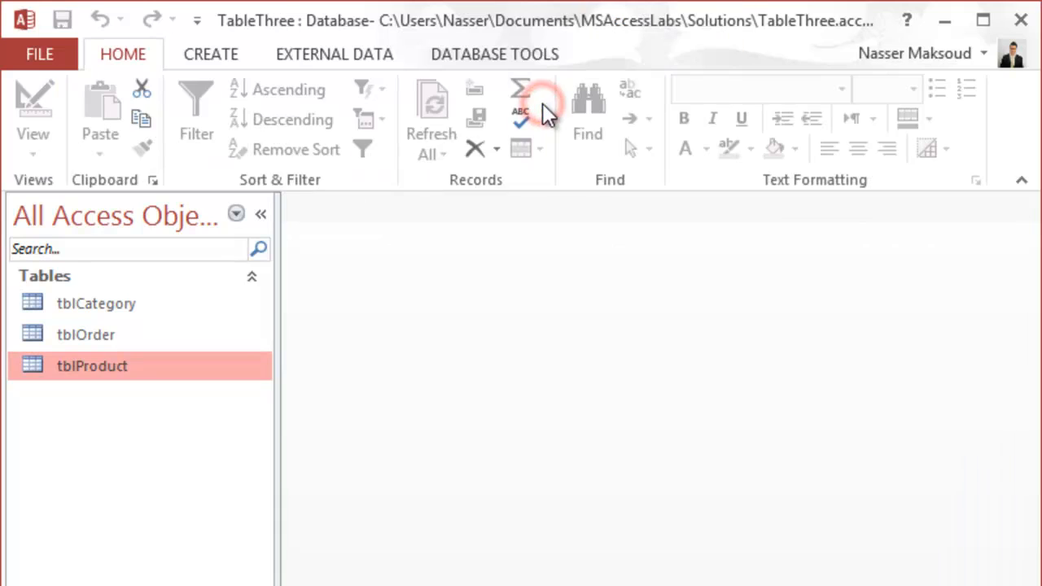
Compare the product codes in tblOrder with those in tblProduct, and correct the ProductCode of order 1 in tblOrder to BOY141
double_click(110, 332)
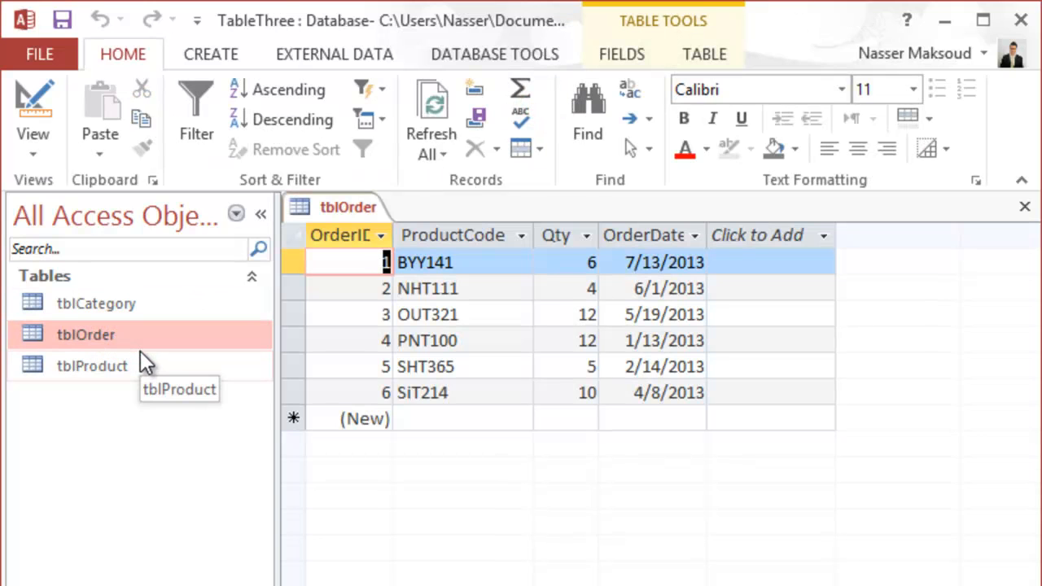
double_click(114, 369)
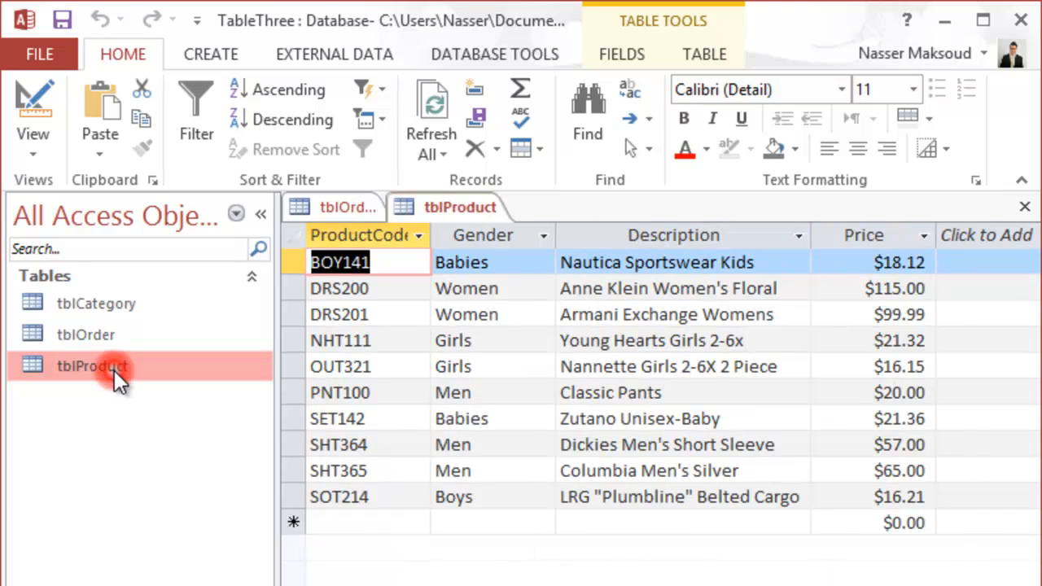
click(324, 206)
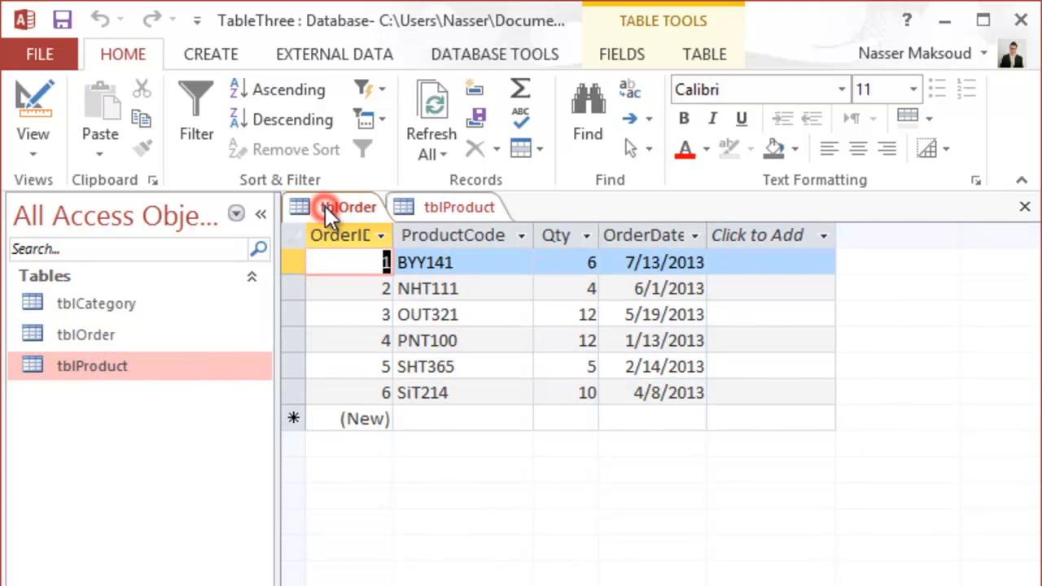
click(448, 208)
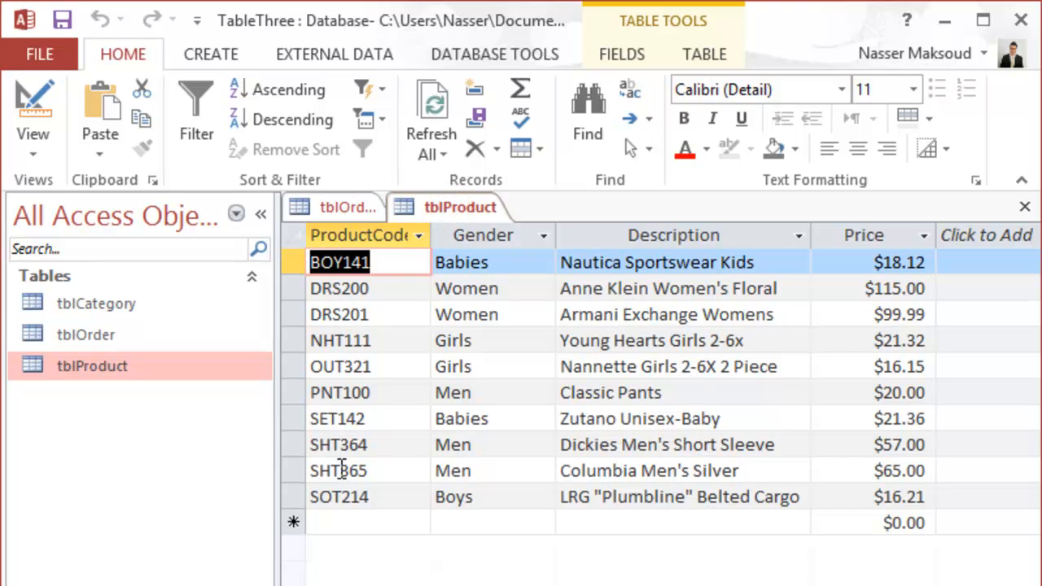
click(342, 235)
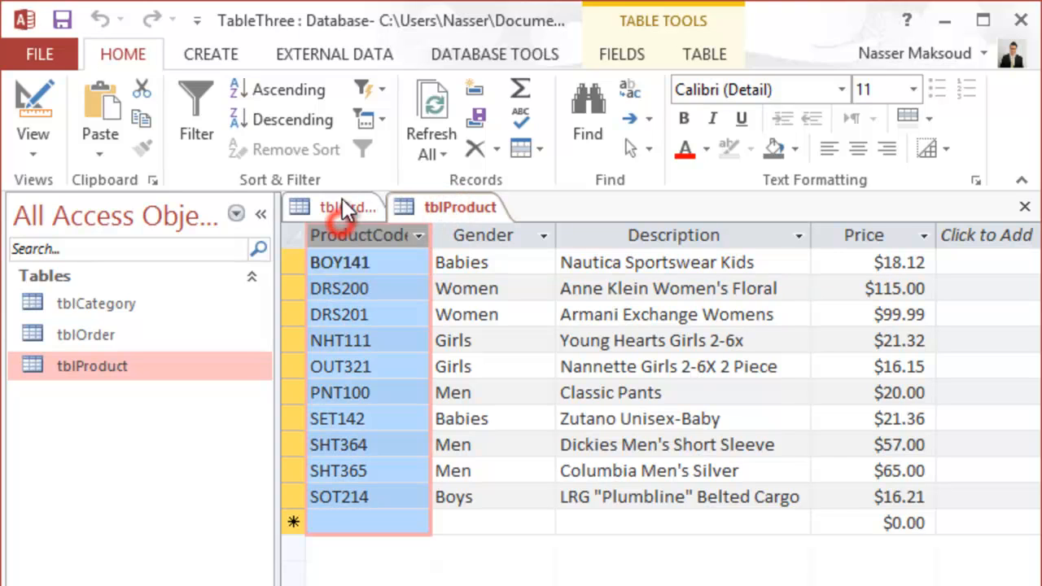
click(344, 207)
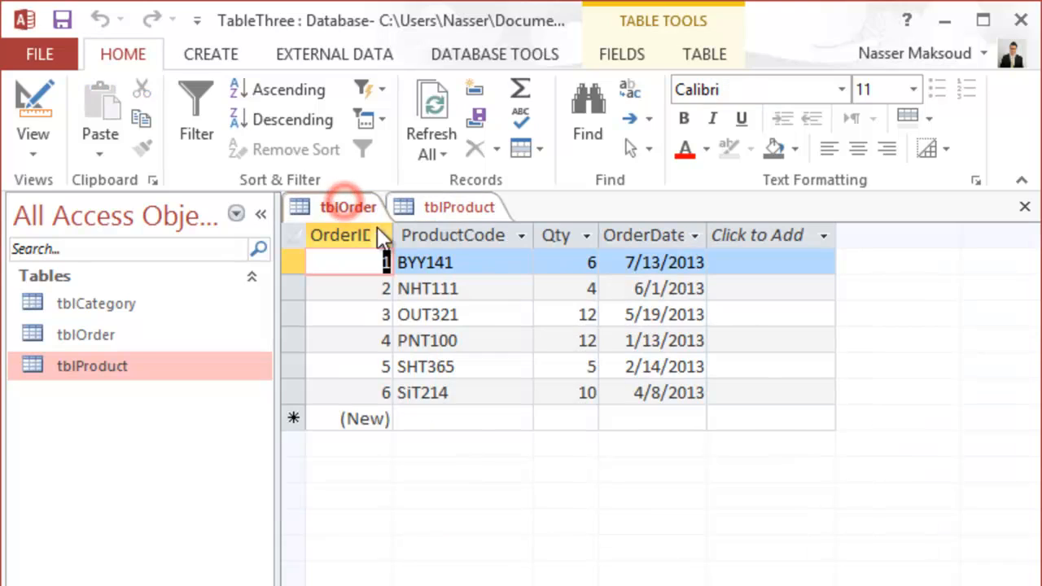
click(414, 262)
key(BackSpace)
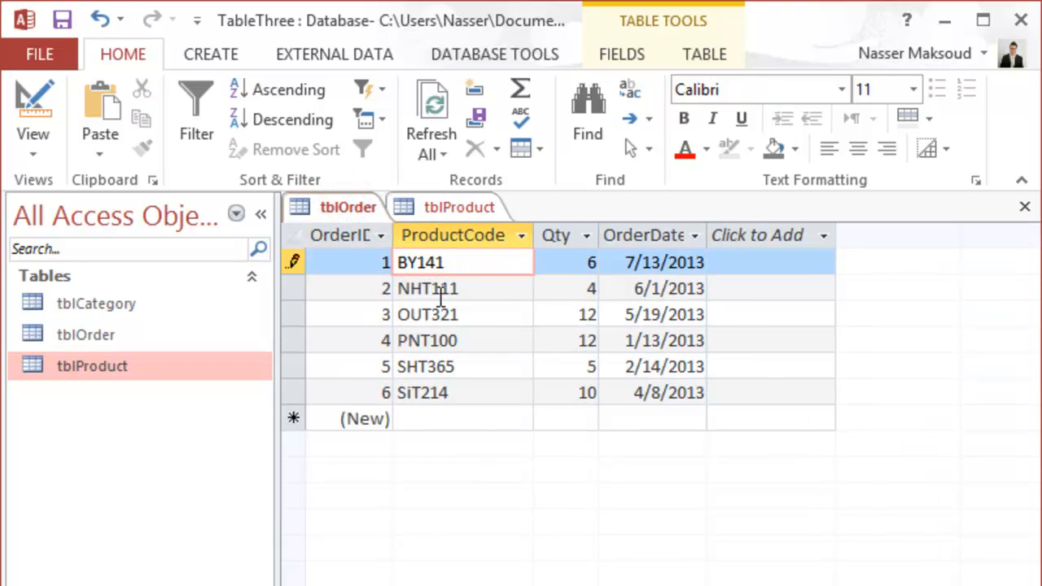
text(O)
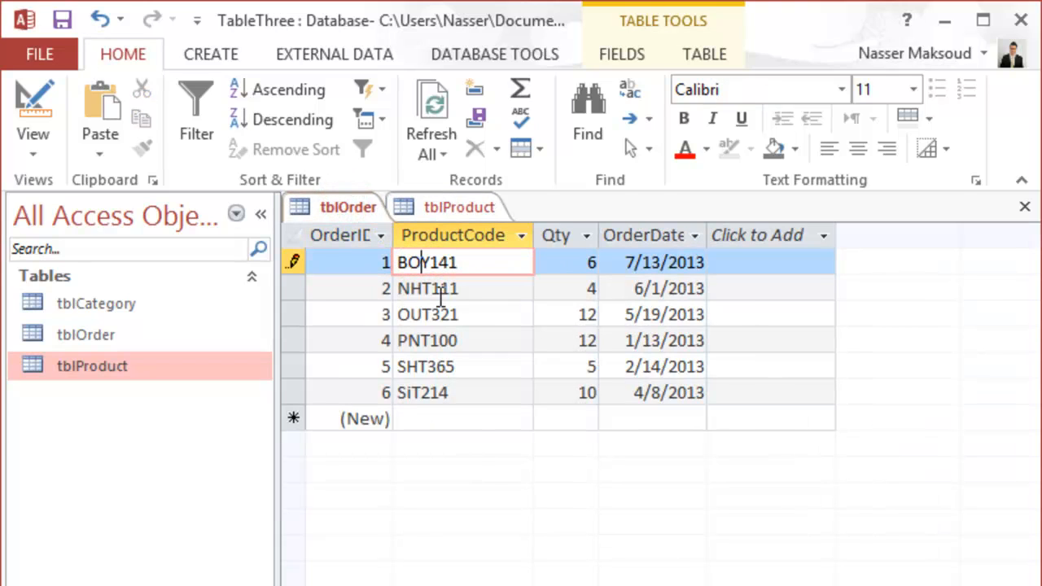
Check the product codes of orders 2 to 5 in tblOrder against the ProductCode column of tblProduct
click(433, 206)
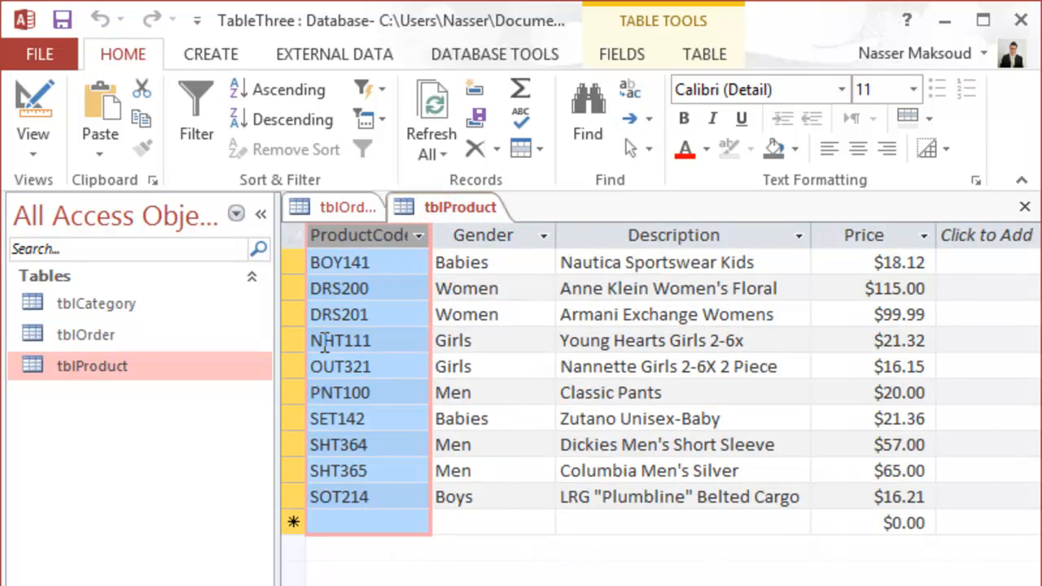
click(355, 209)
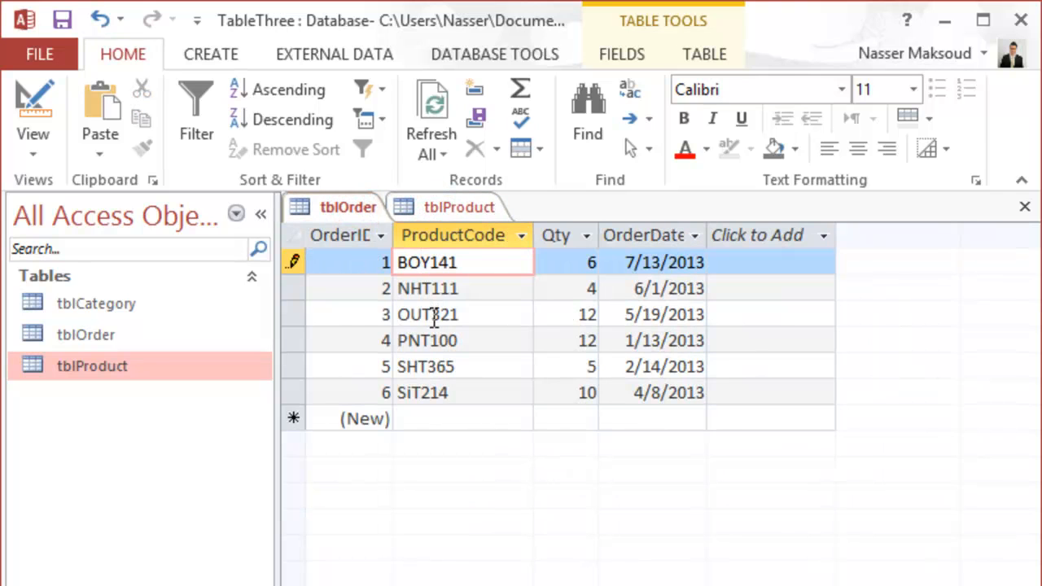
click(416, 207)
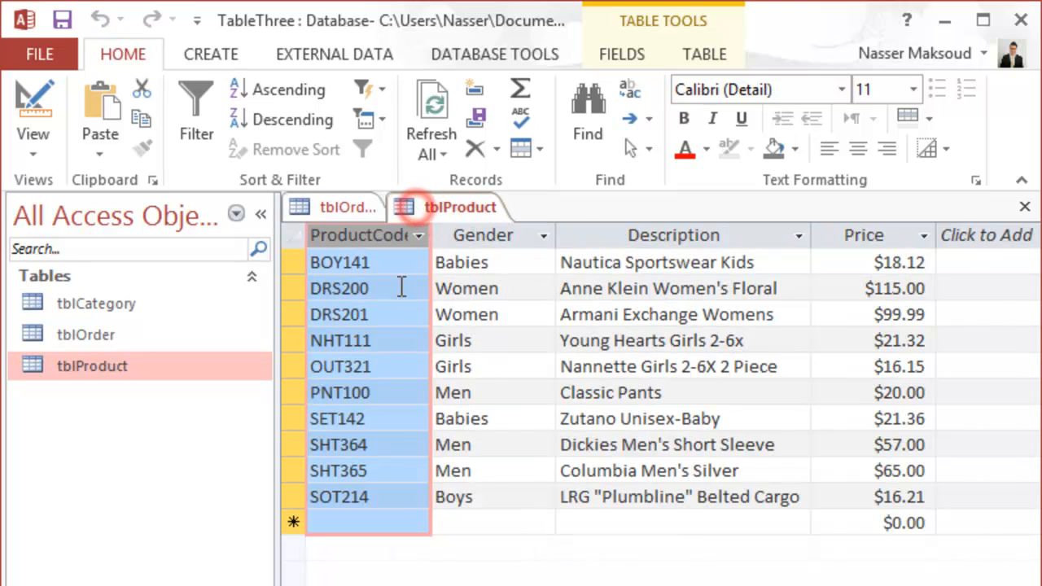
click(352, 208)
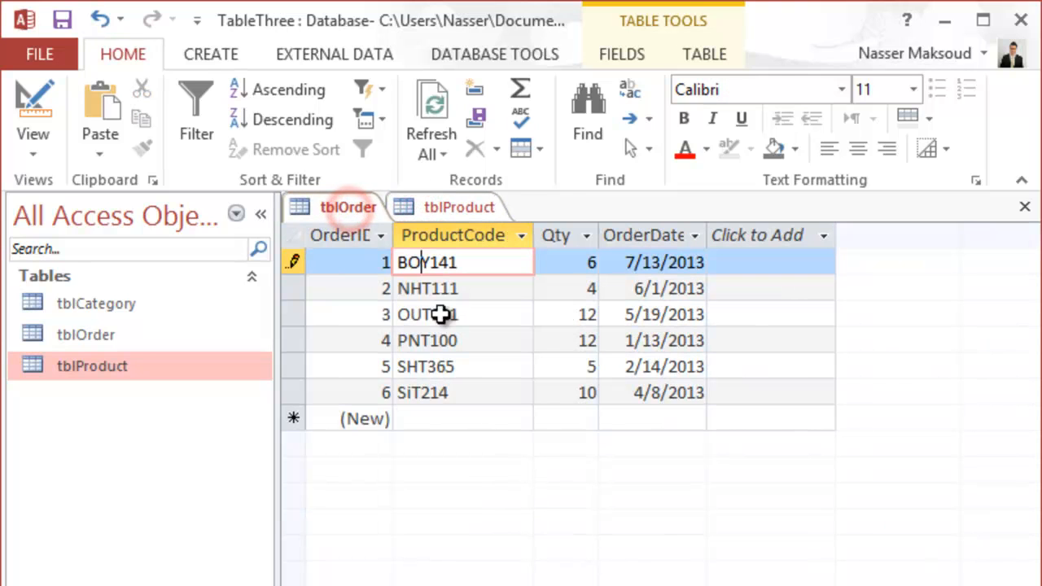
click(462, 340)
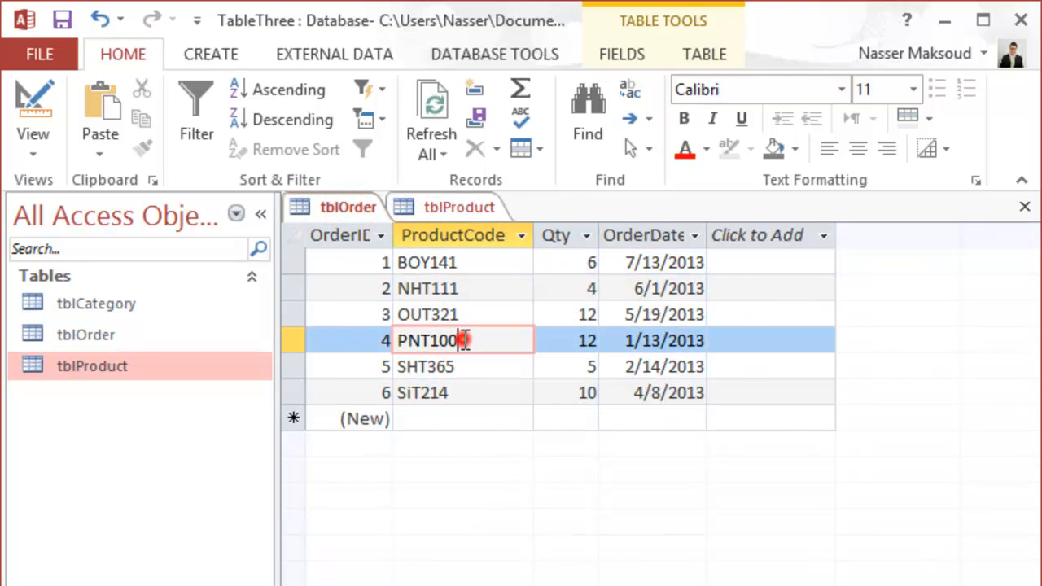
click(448, 210)
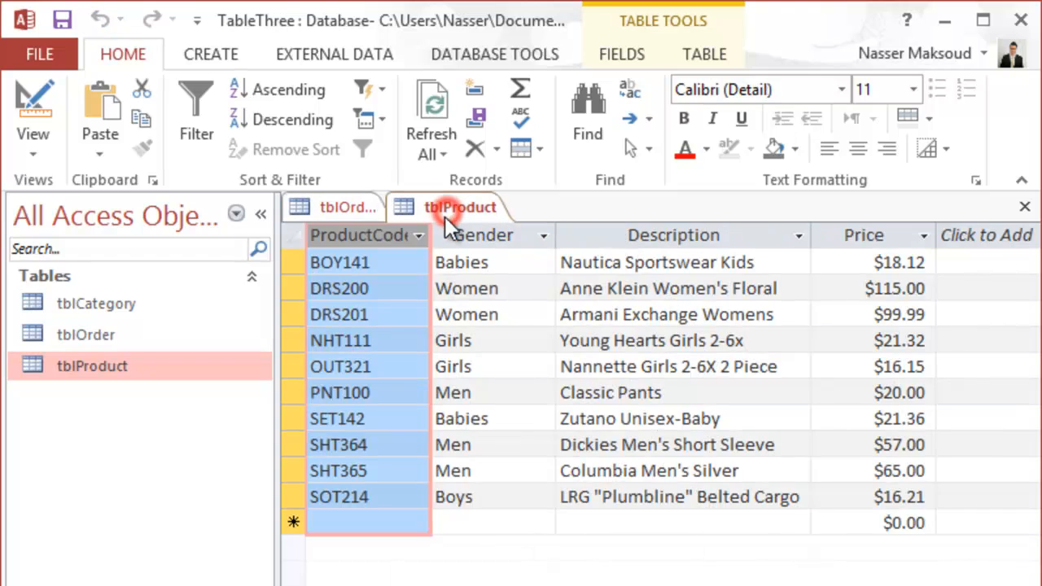
click(346, 209)
click(457, 366)
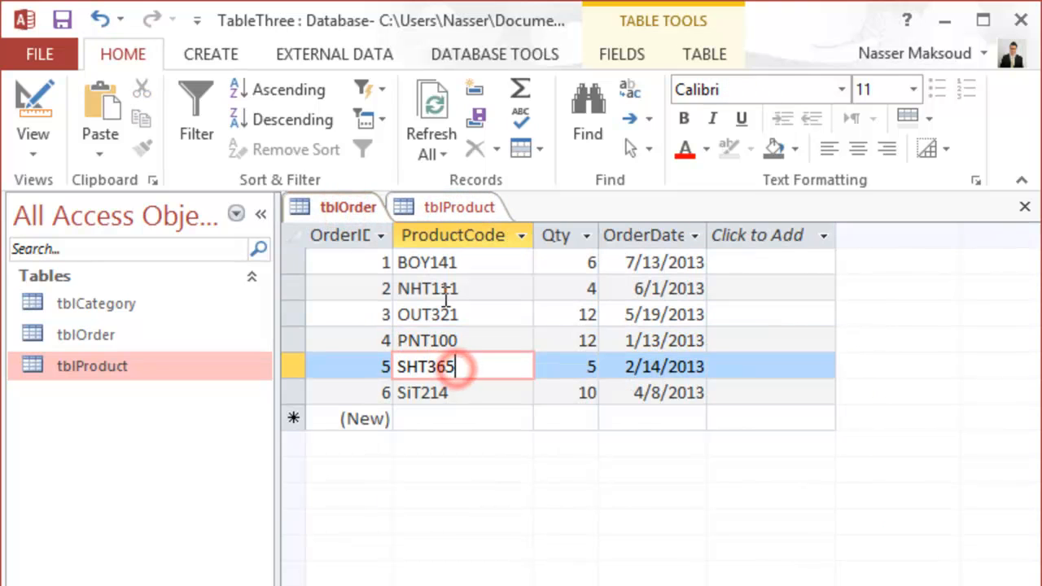
click(442, 205)
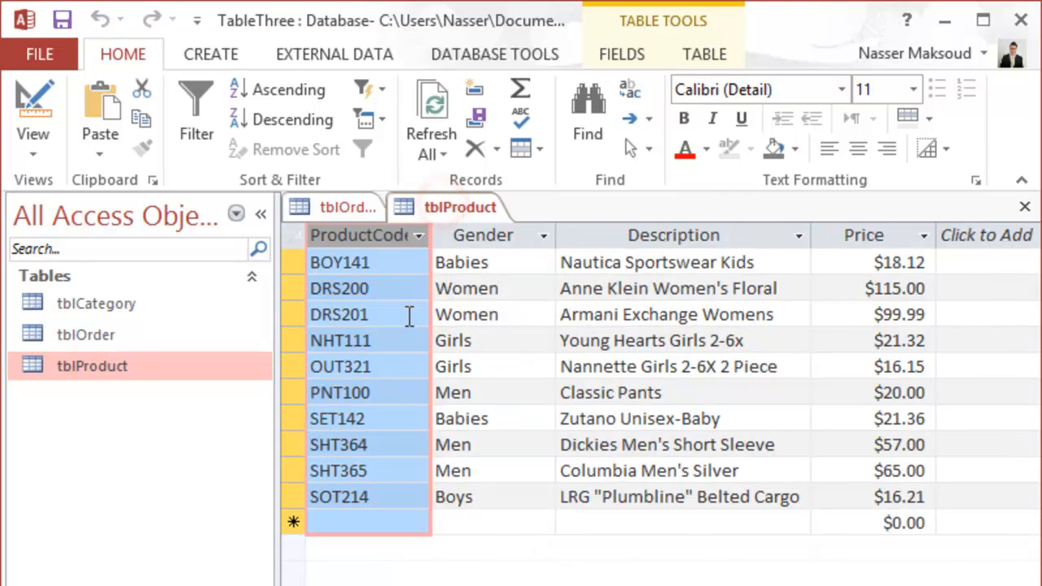
click(382, 467)
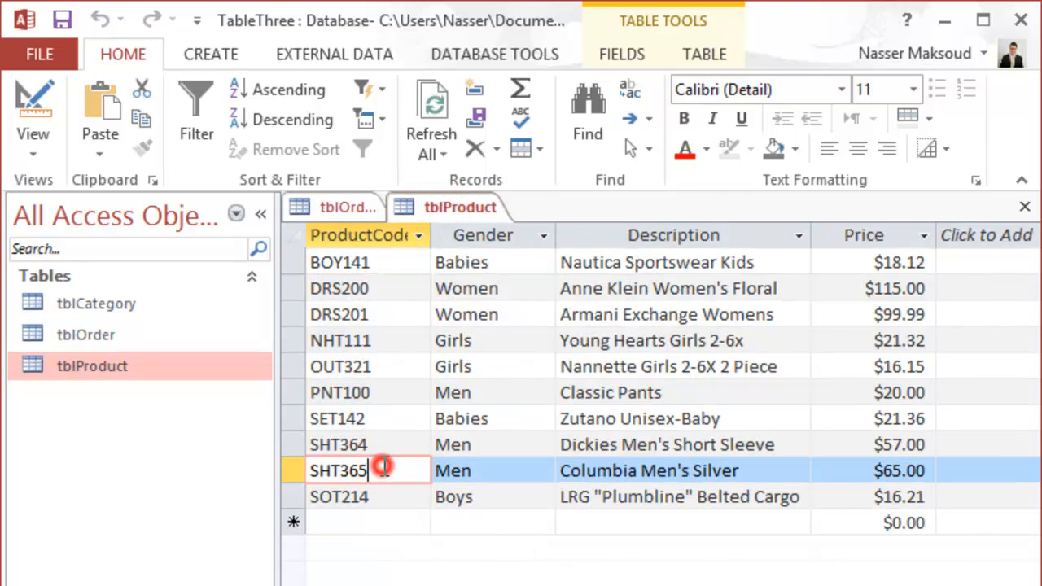
Correct the ProductCode of order 6 in tblOrder to SOT214 and check it against the last product in tblProduct
click(346, 208)
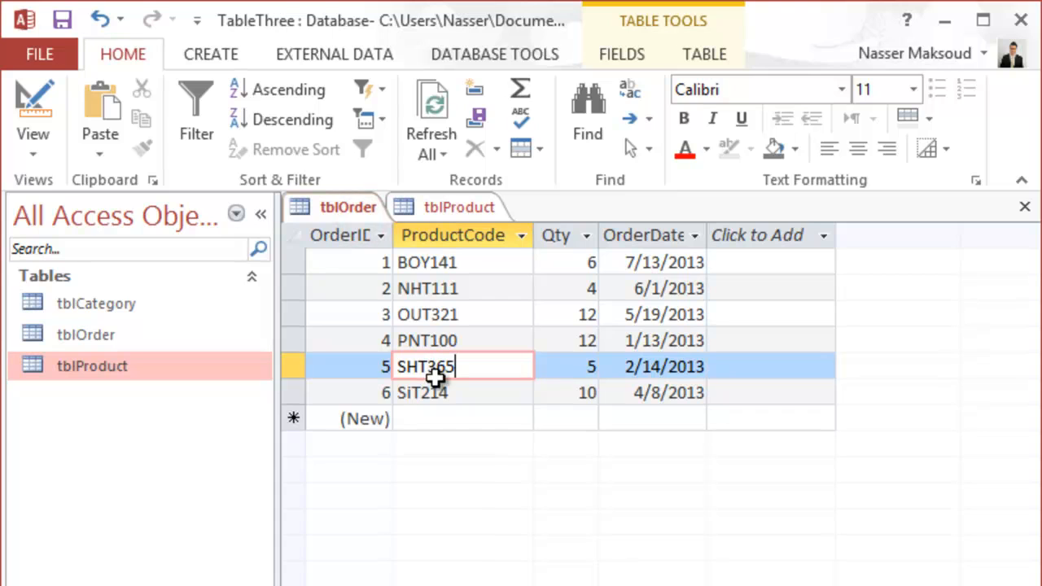
click(410, 393)
key(BackSpace)
text(O)
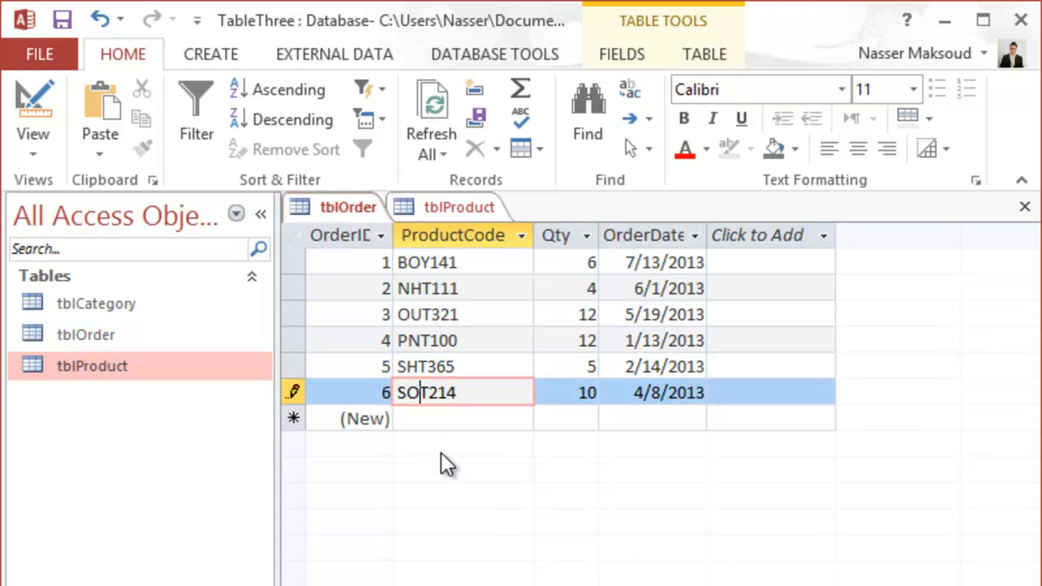
click(445, 210)
click(381, 496)
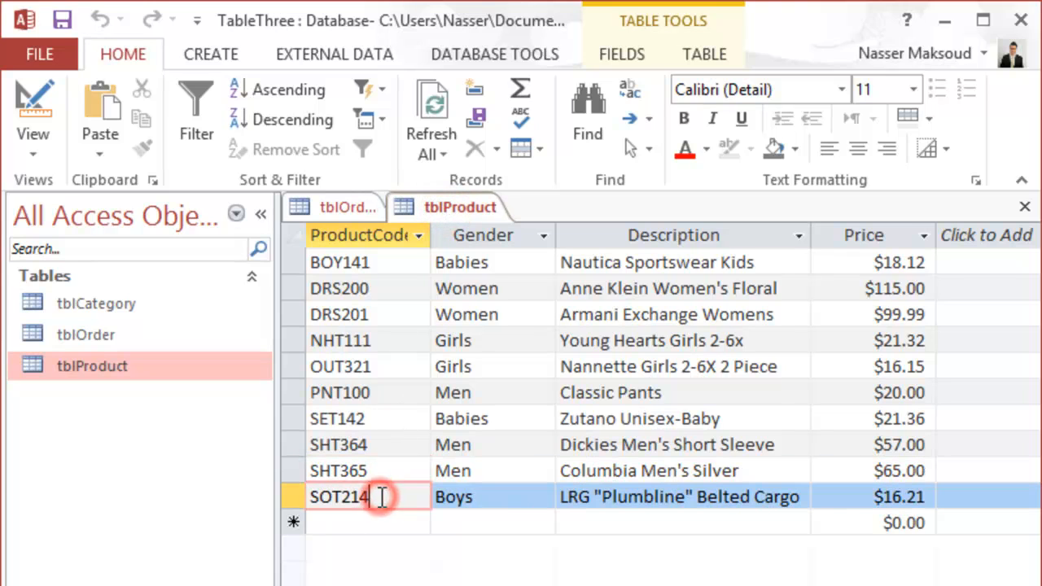
click(336, 209)
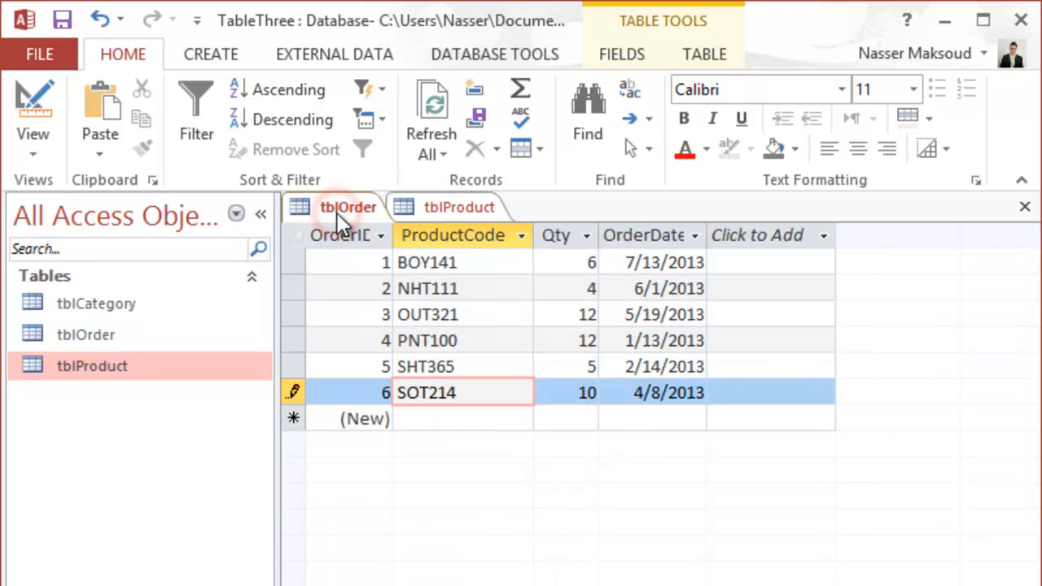
click(418, 294)
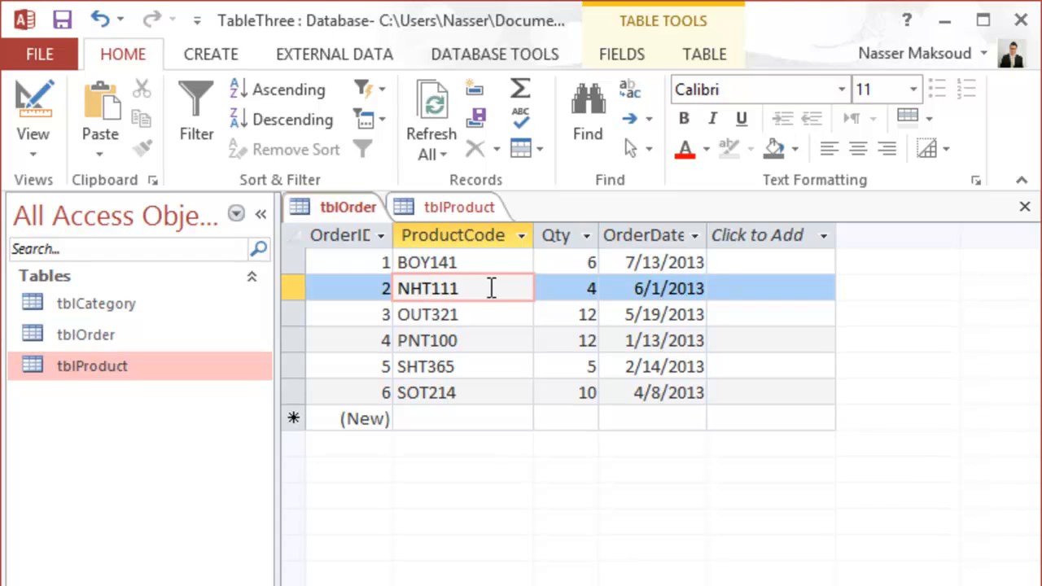
Review the corrected tblOrder codes, including NHT111 and BOY141, against the full list of products in tblProduct
drag(493, 288, 397, 290)
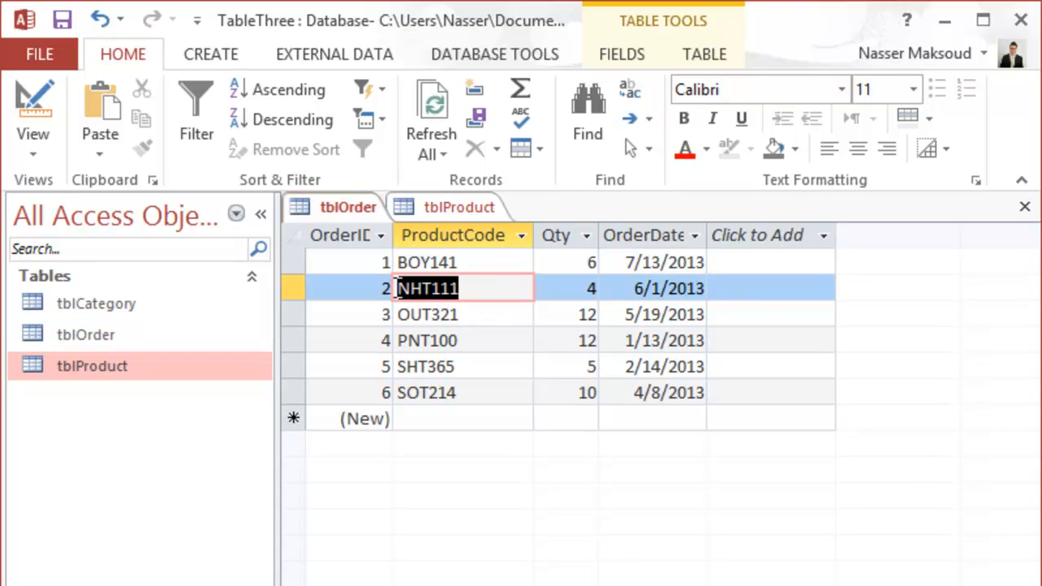
click(440, 202)
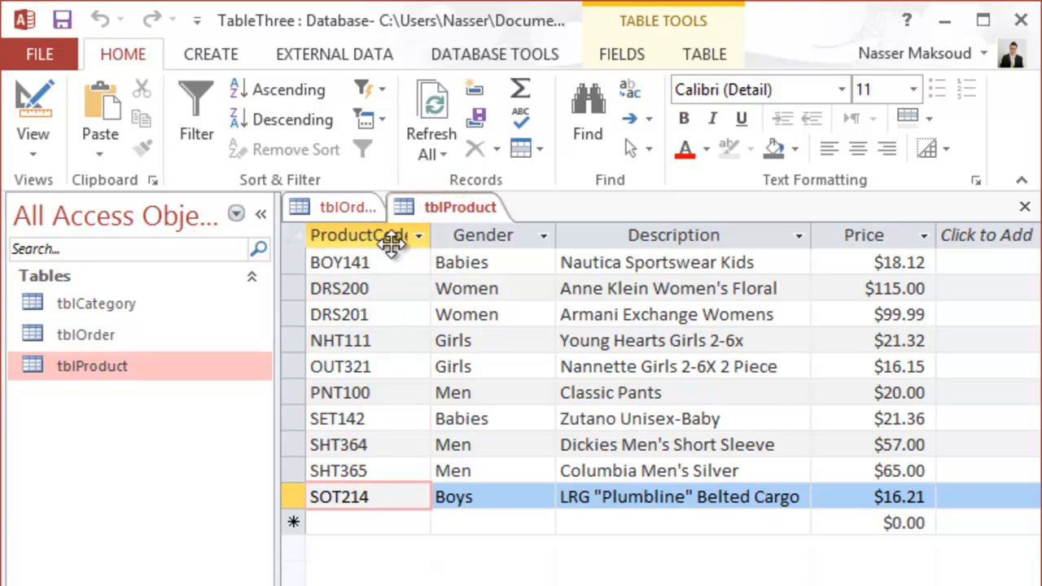
click(344, 199)
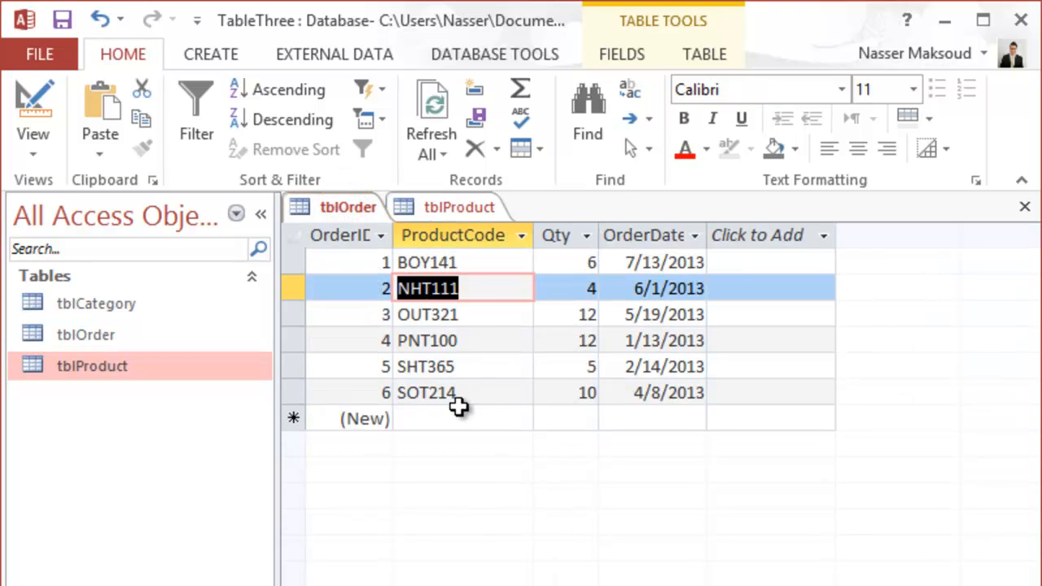
click(447, 202)
click(344, 199)
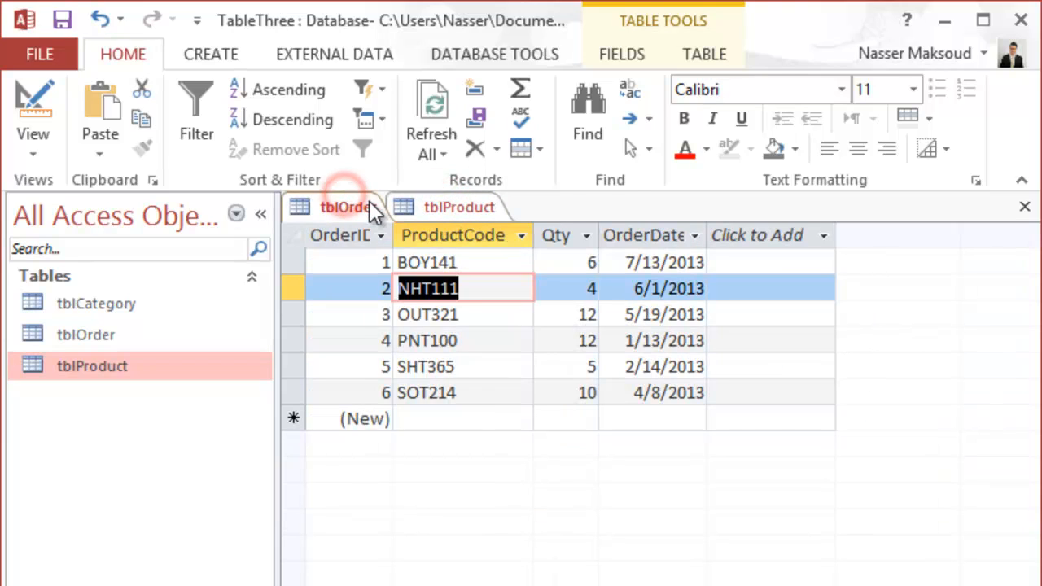
drag(471, 262, 397, 260)
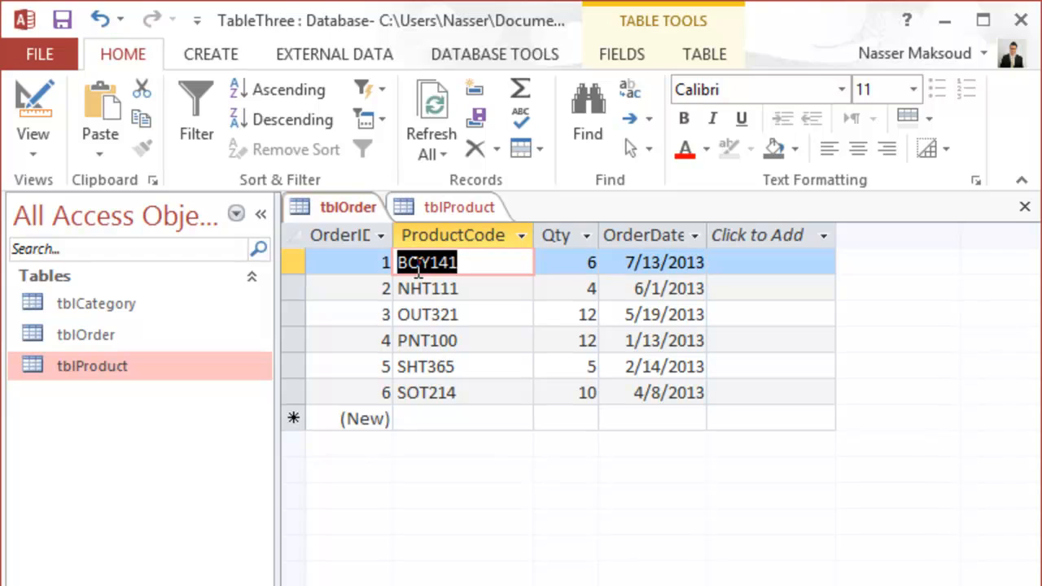
click(433, 205)
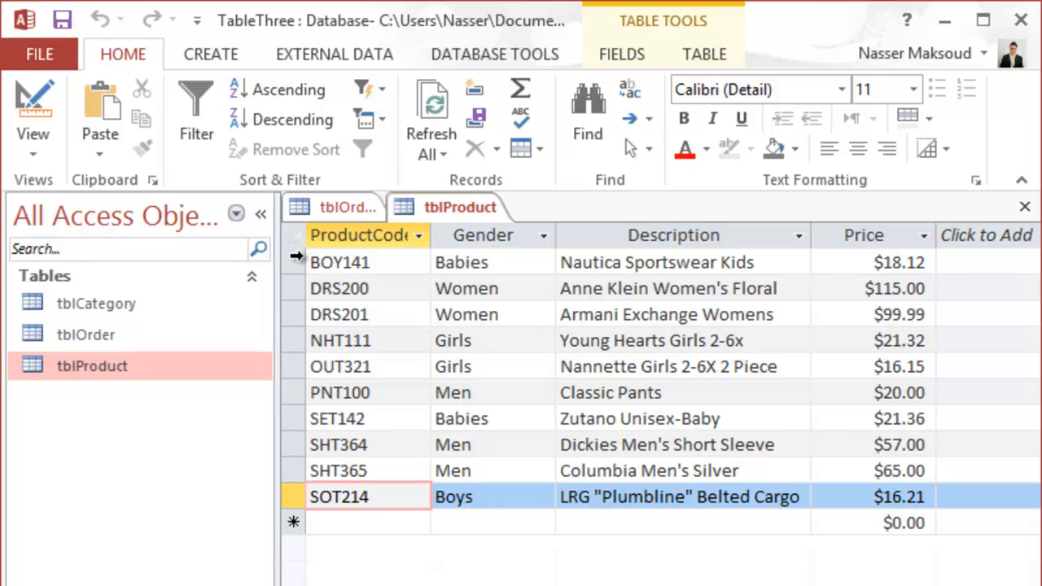
drag(293, 262, 303, 498)
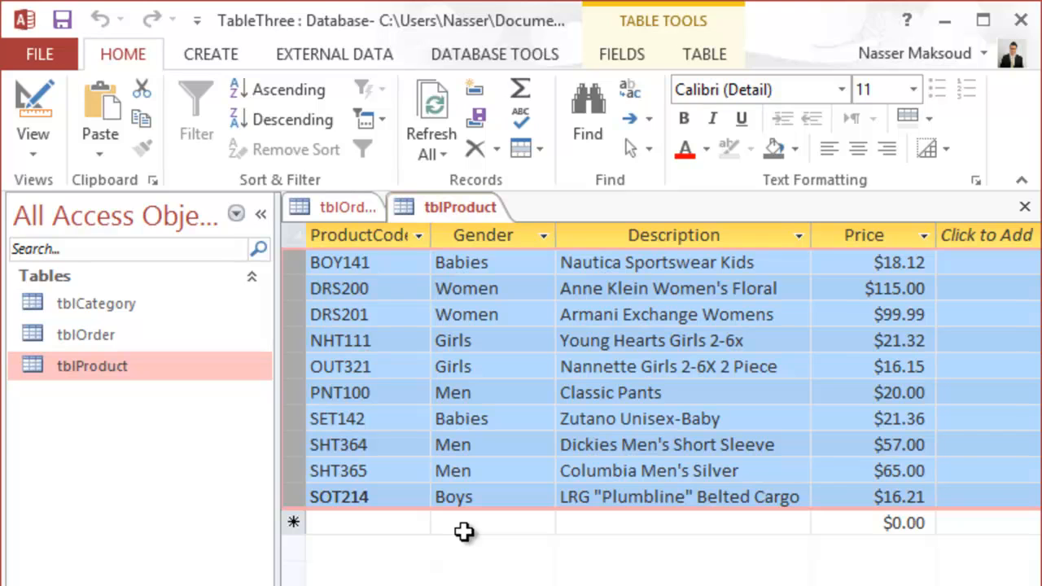
click(488, 541)
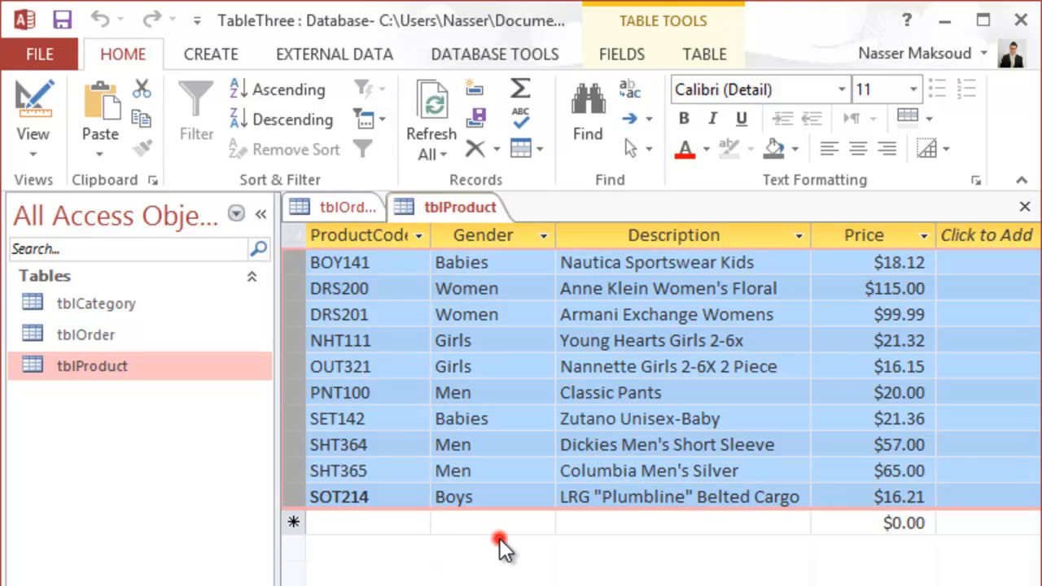
Save tblProduct and close all open tables
click(65, 21)
right_click(420, 206)
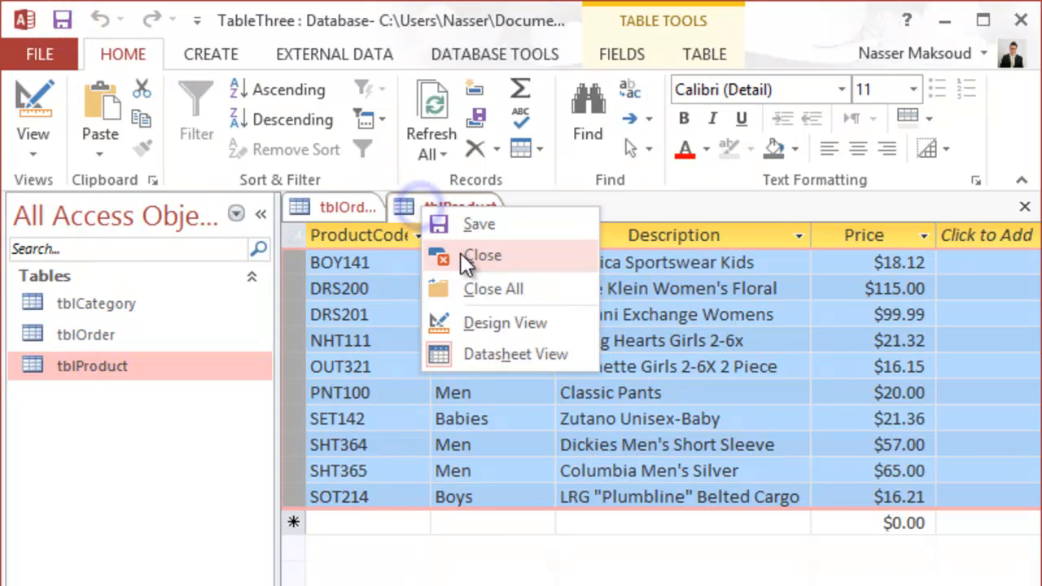
click(477, 287)
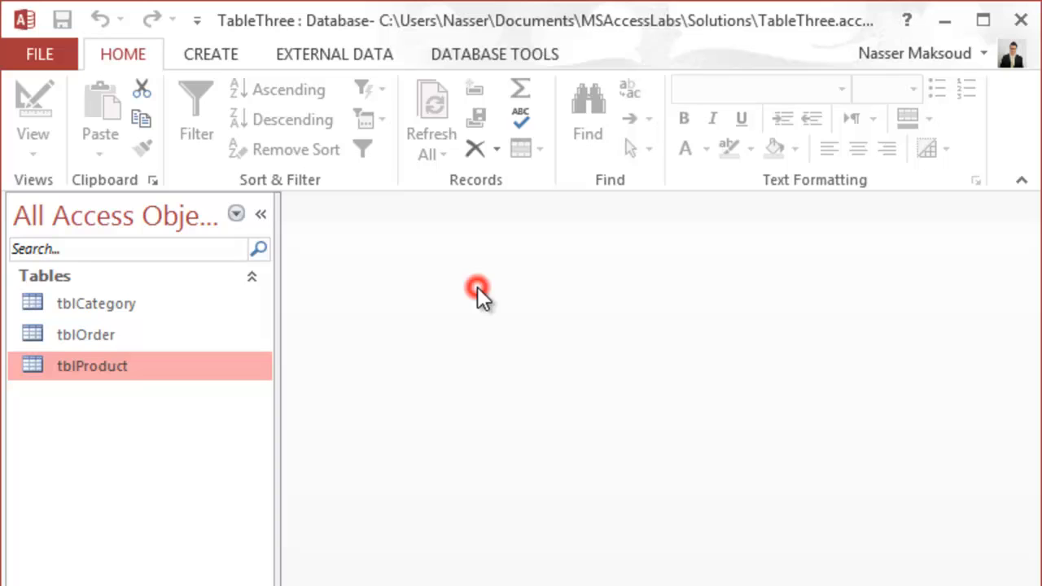
Create a relationship from ProductCode in tblProduct to ProductCode in tblOrder, enforcing referential integrity with cascade update and cascade delete
click(443, 56)
click(303, 119)
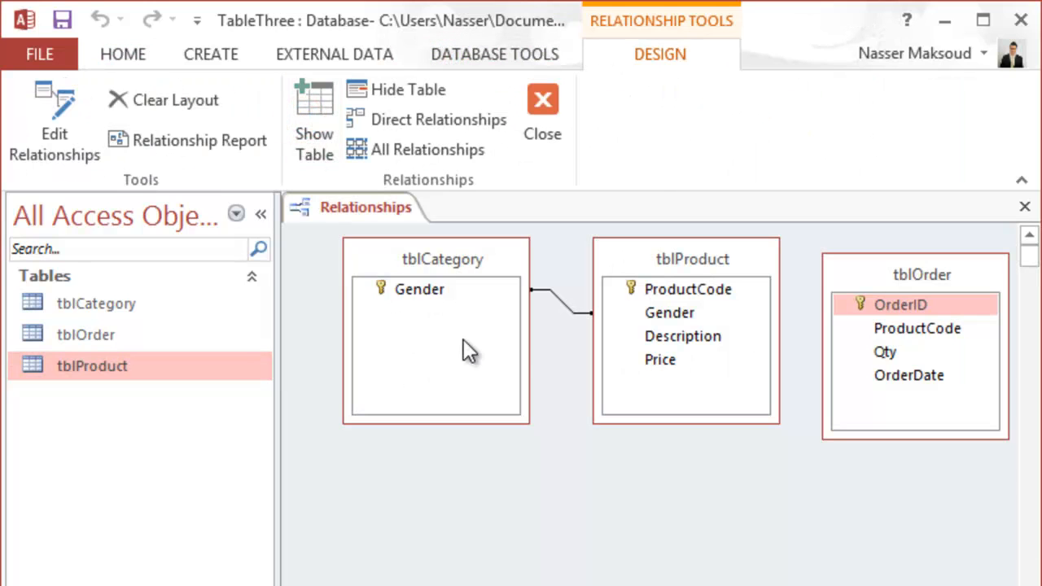
drag(685, 290, 891, 331)
click(390, 456)
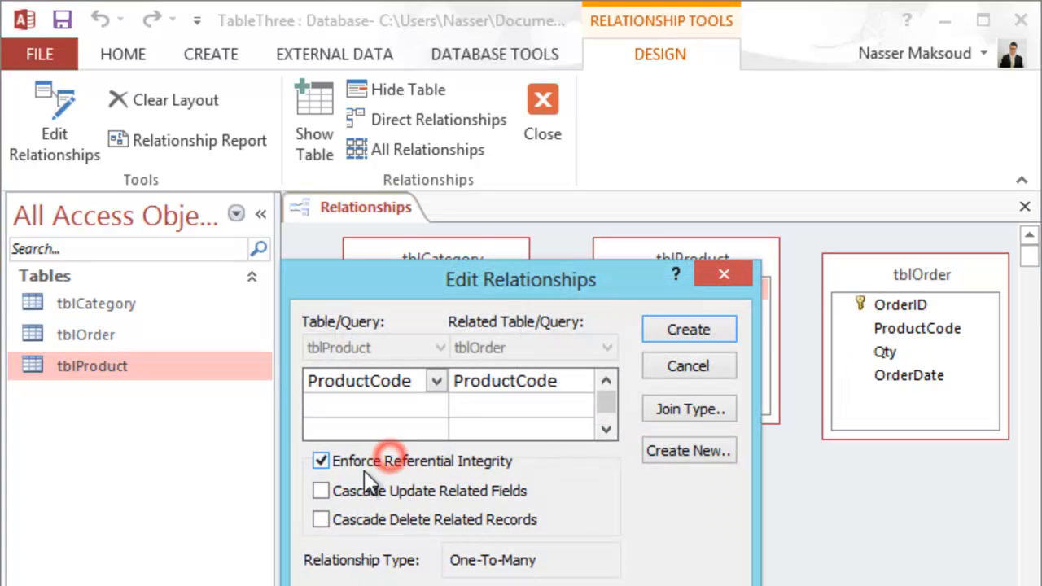
click(346, 495)
click(341, 524)
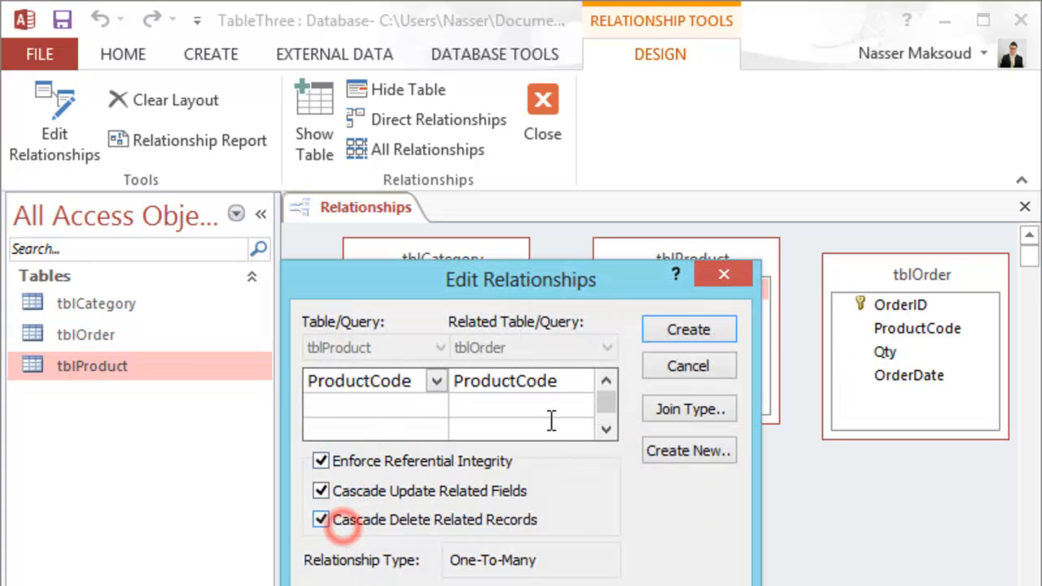
click(678, 332)
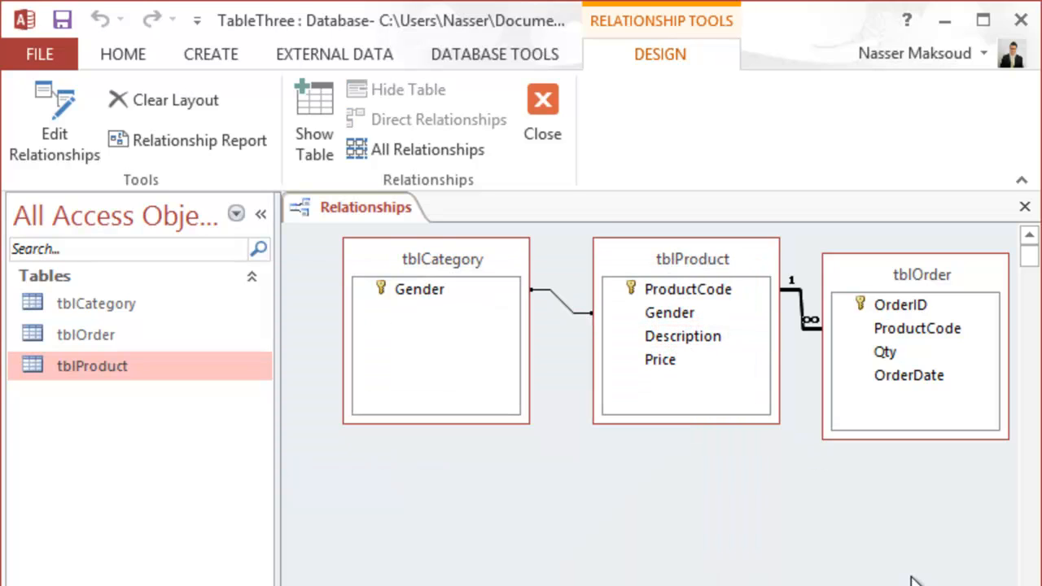
Save the relationships layout and close the Relationships window
click(911, 584)
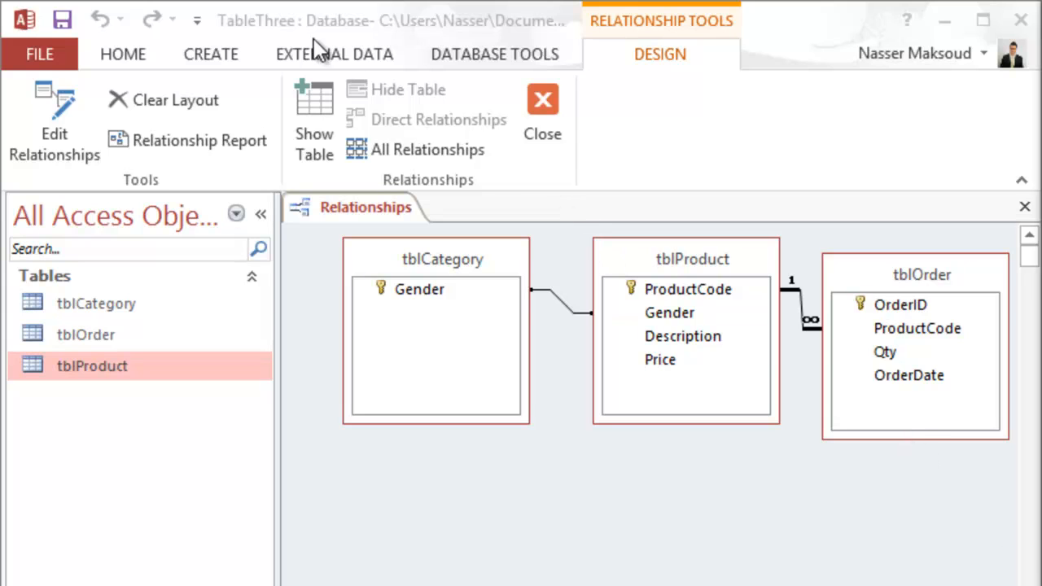
click(64, 19)
click(527, 110)
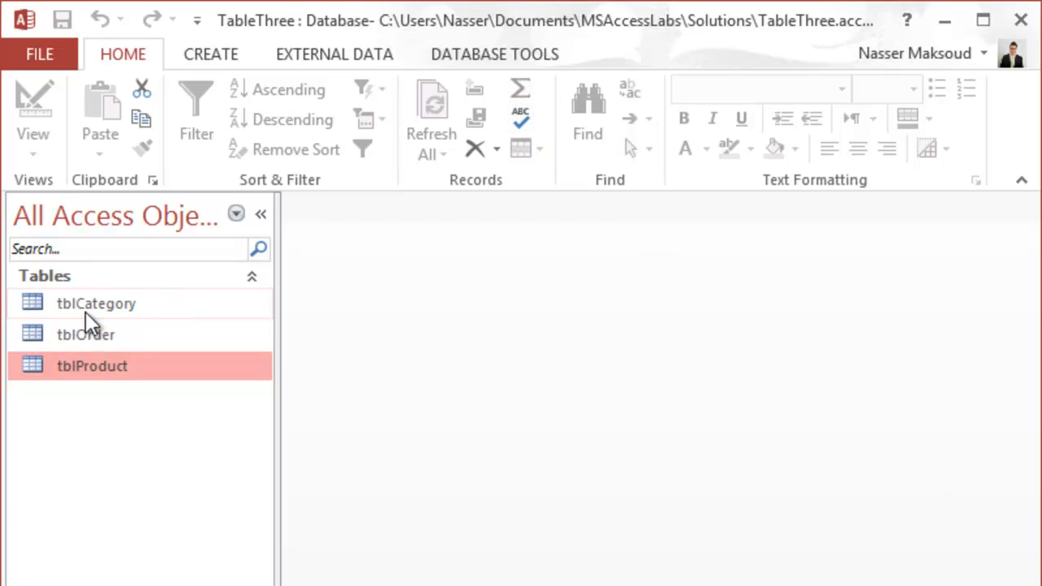
Open tblOrder in Design view and give Qty the validation rule >0 and validation text "Please enter an order quantity"
double_click(87, 335)
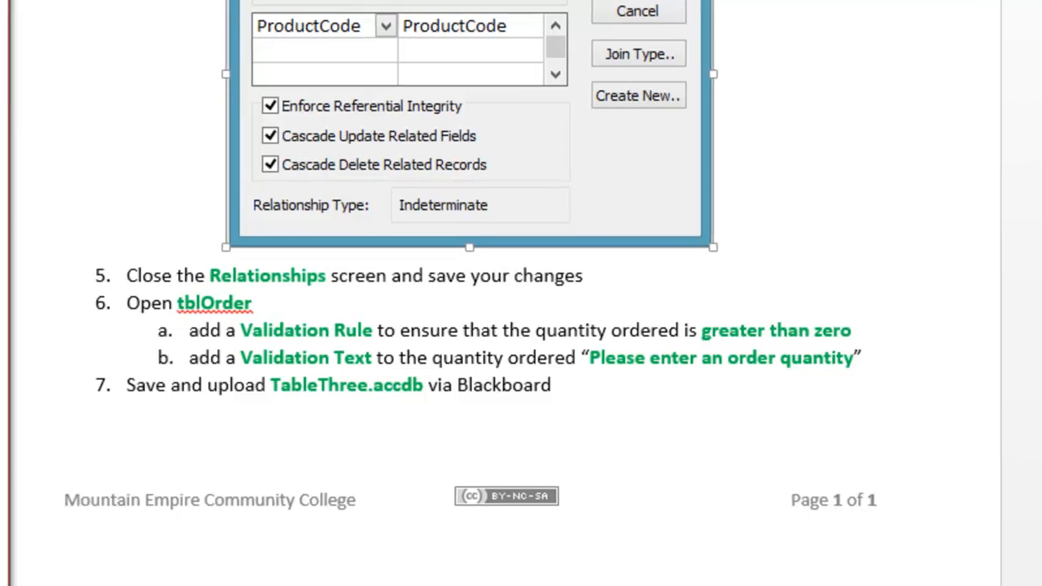
key(BackSpace)
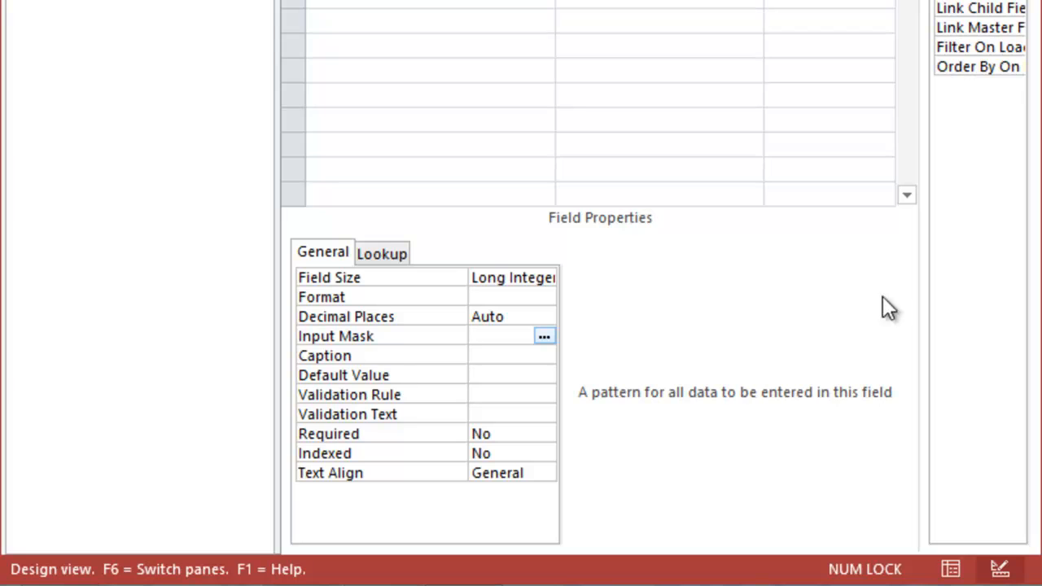
click(485, 393)
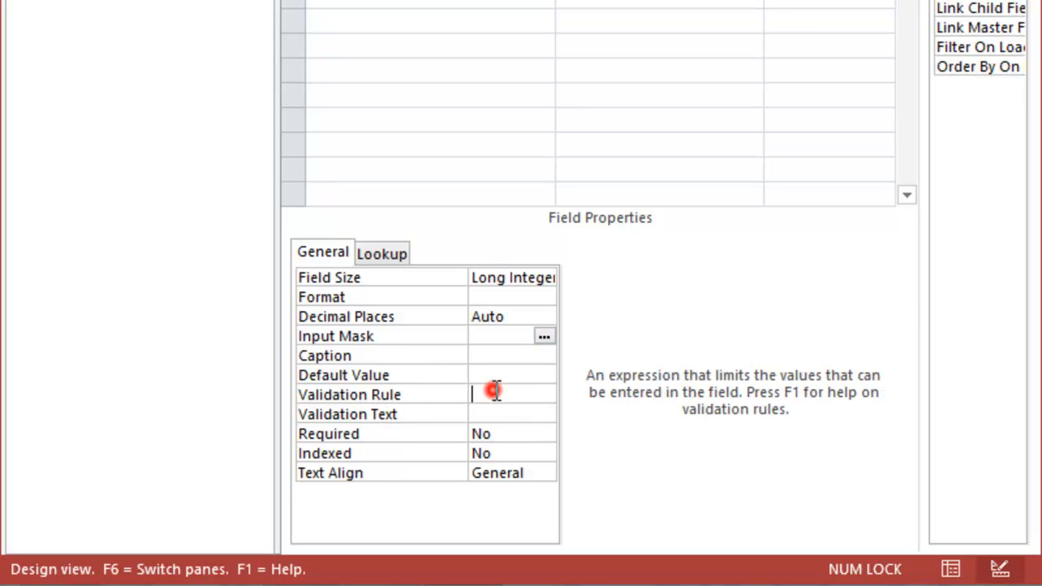
text(>0)
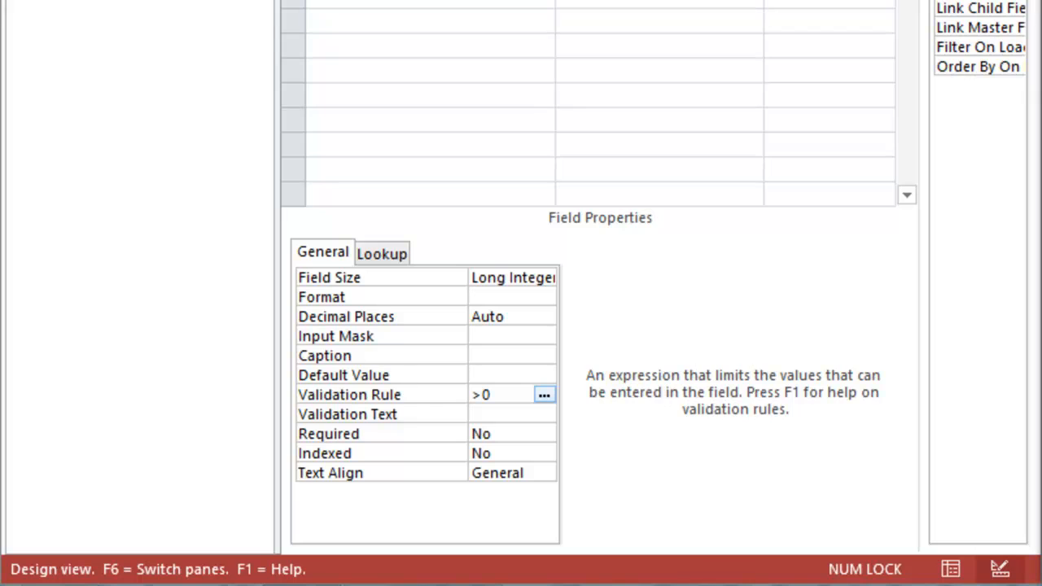
click(515, 413)
text(Order quantity)
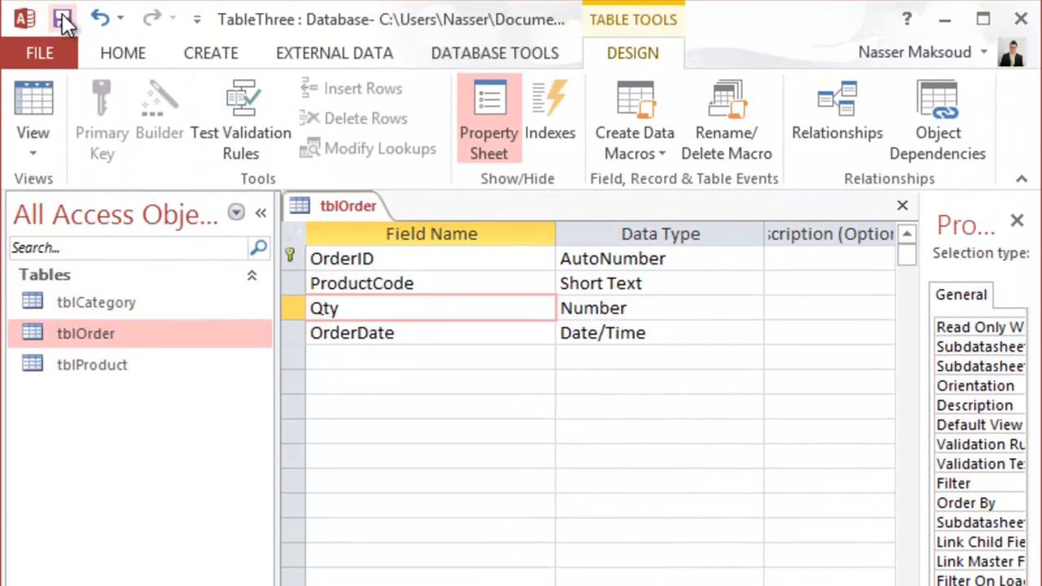
Save the tblOrder design and have the existing data tested against the new rules
click(62, 16)
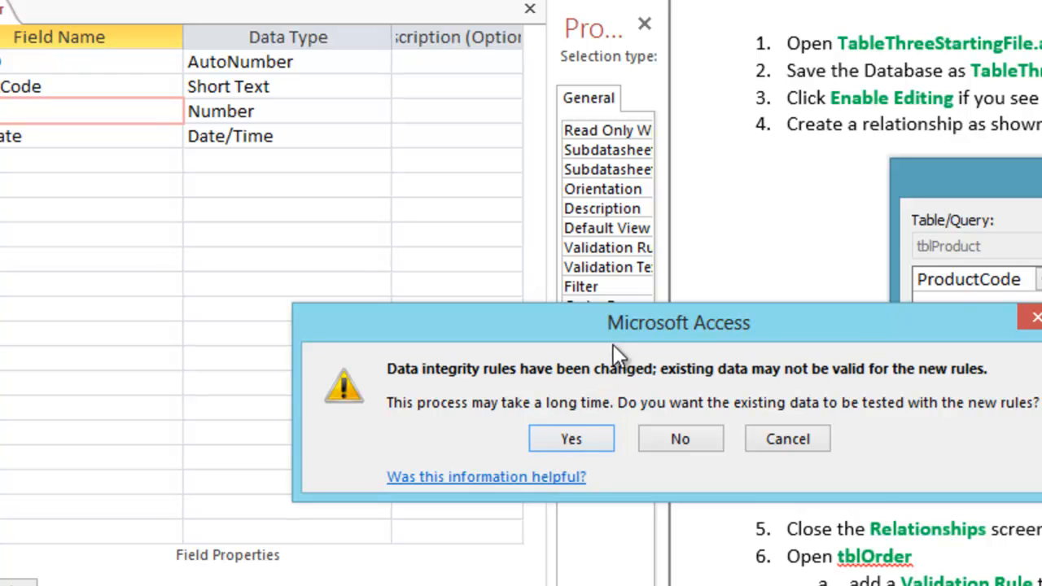
drag(620, 326, 242, 175)
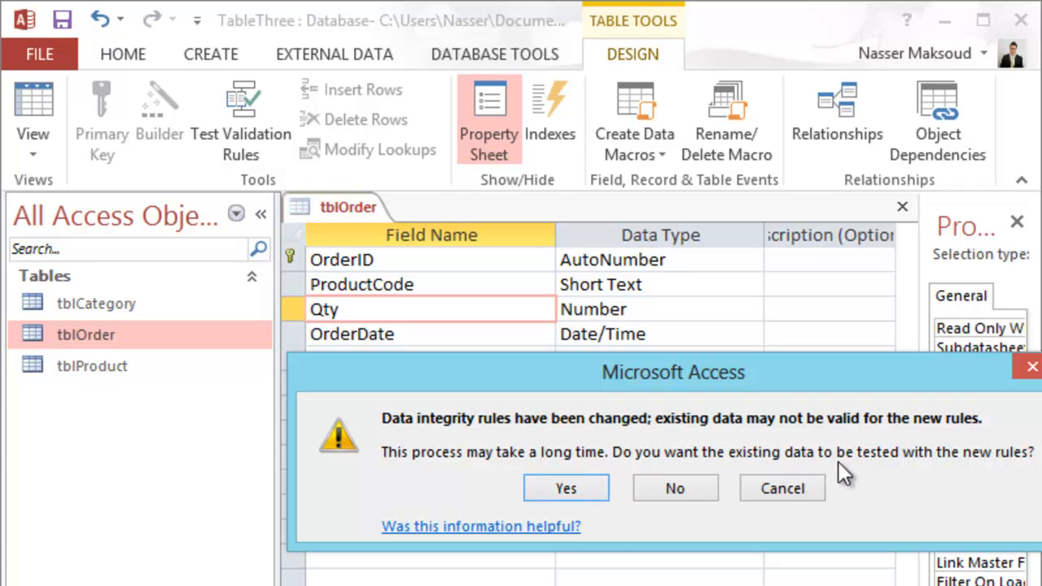
click(569, 488)
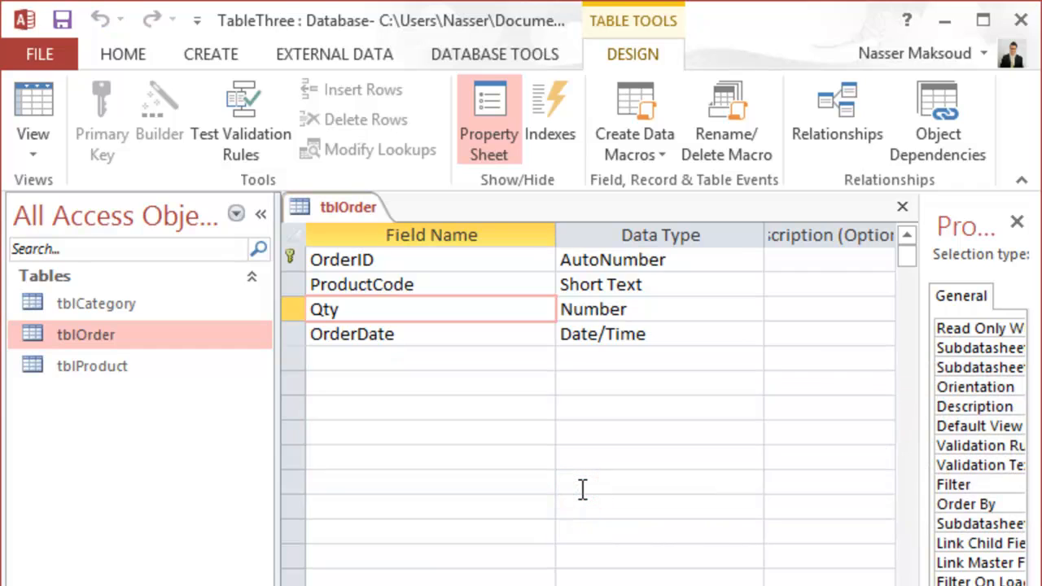
Save tblOrder once more and minimize the database and the instructions document
click(62, 19)
click(946, 20)
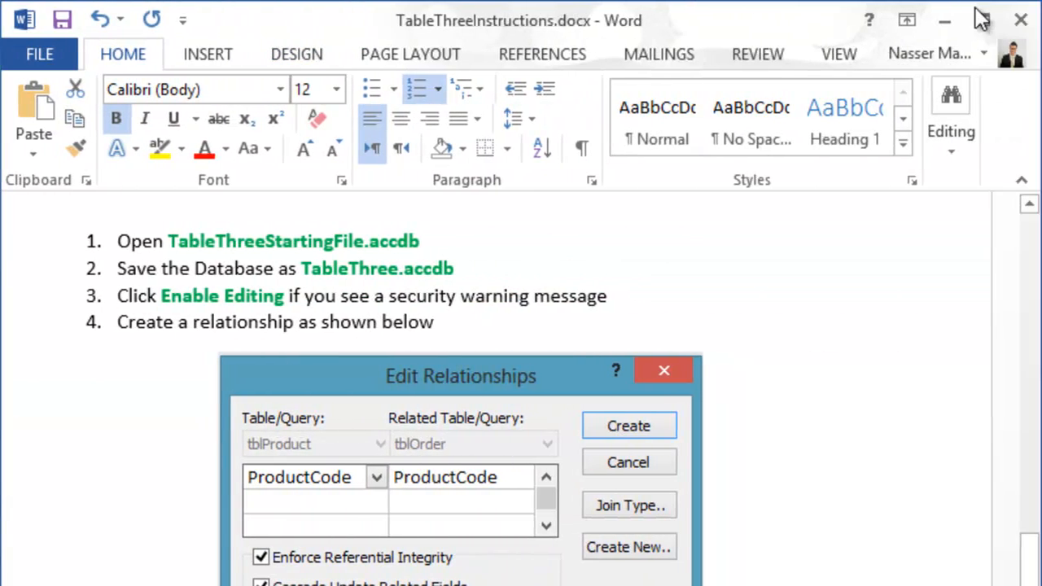
click(948, 18)
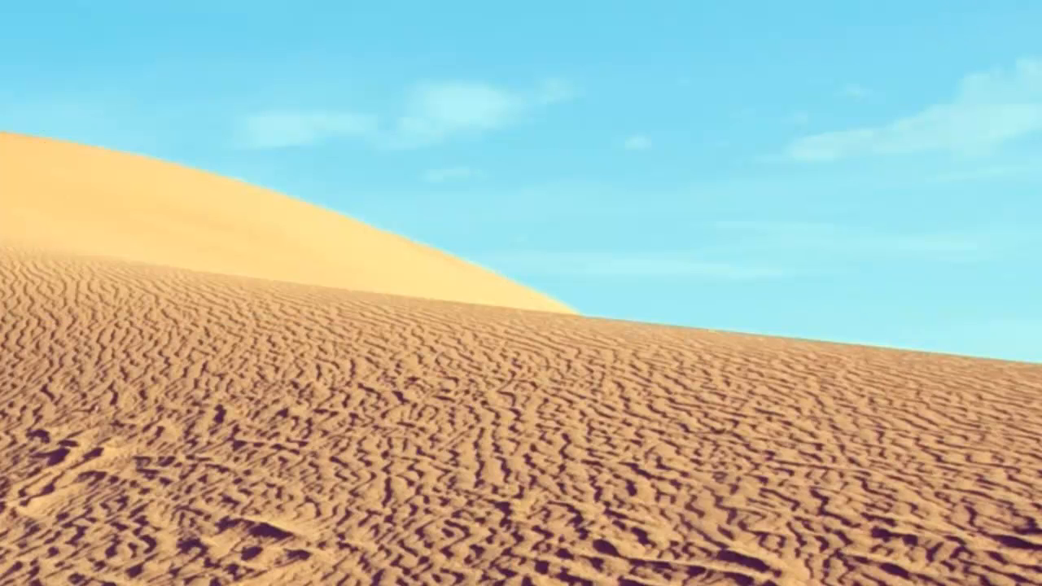